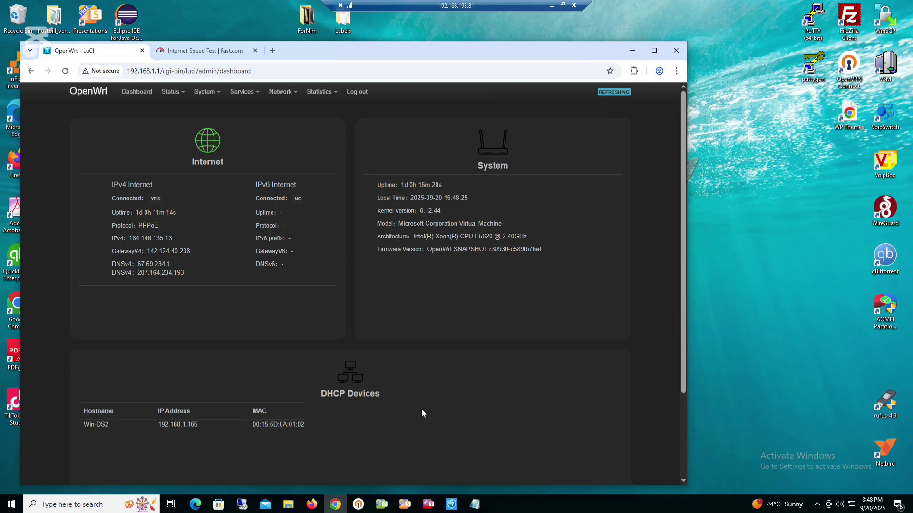
- Leave the remote desktop session for the Cloudflare dashboard and open the API tokens page of the user profile
click(551, 6)
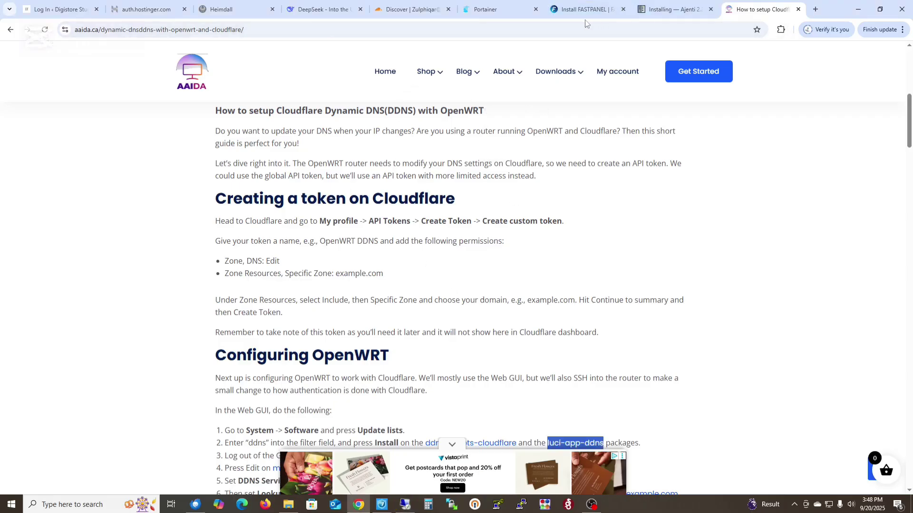
click(408, 9)
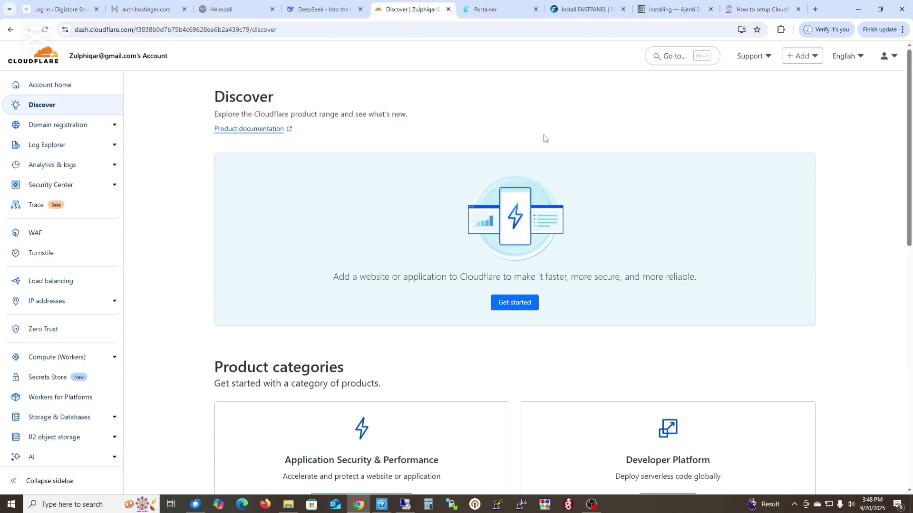
click(883, 59)
click(852, 83)
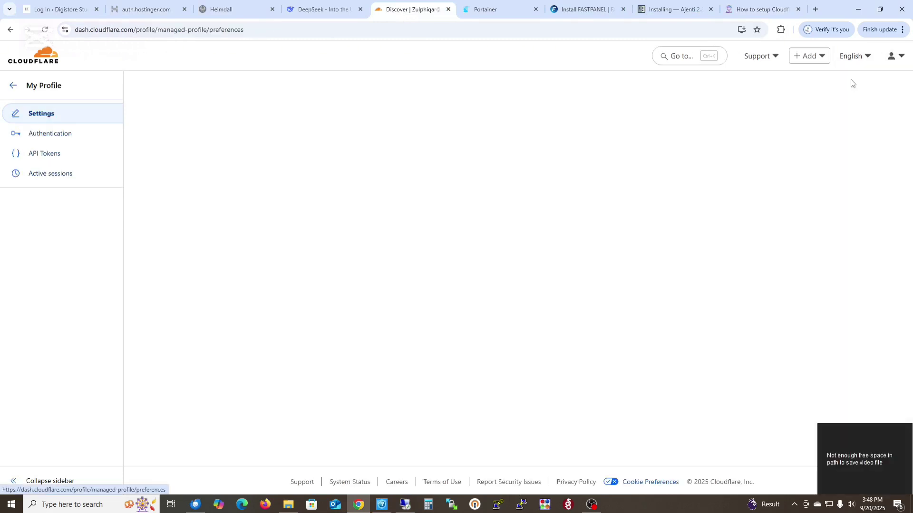
click(44, 161)
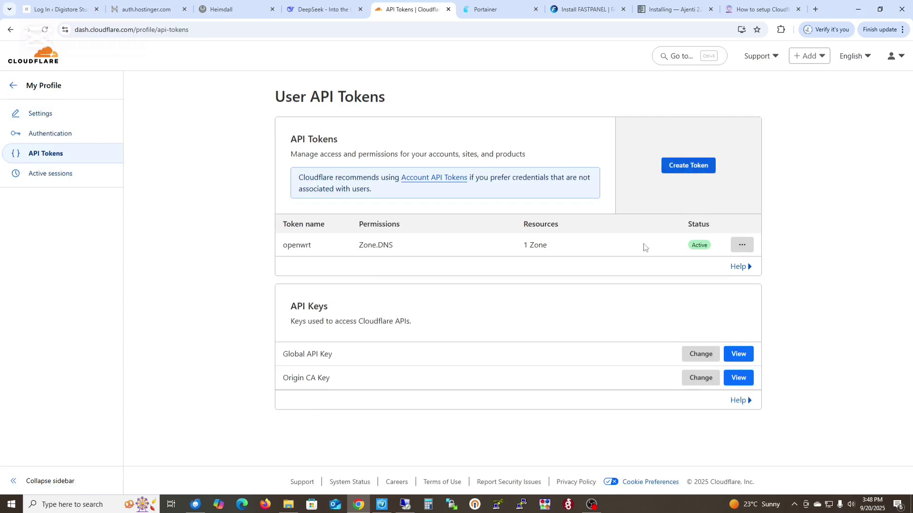
- Start a custom API token and name it openwrt
click(680, 172)
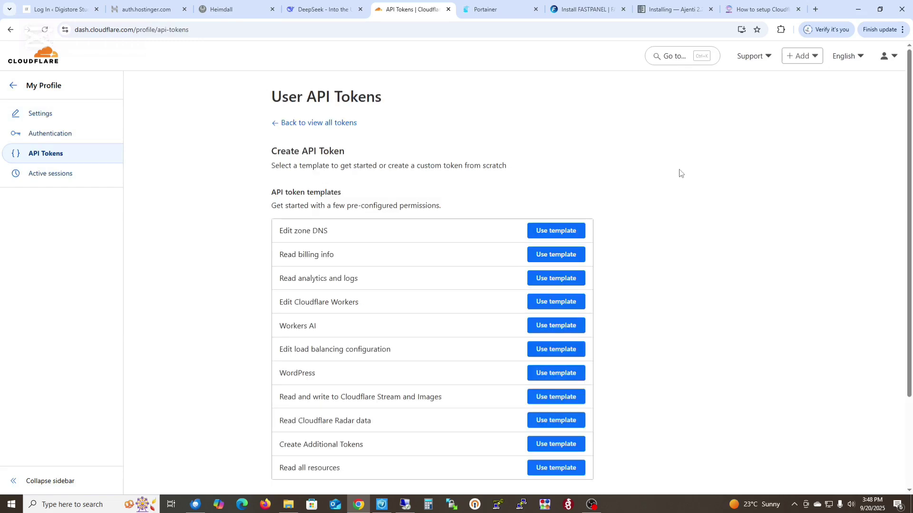
scroll(497, 297, down, 3)
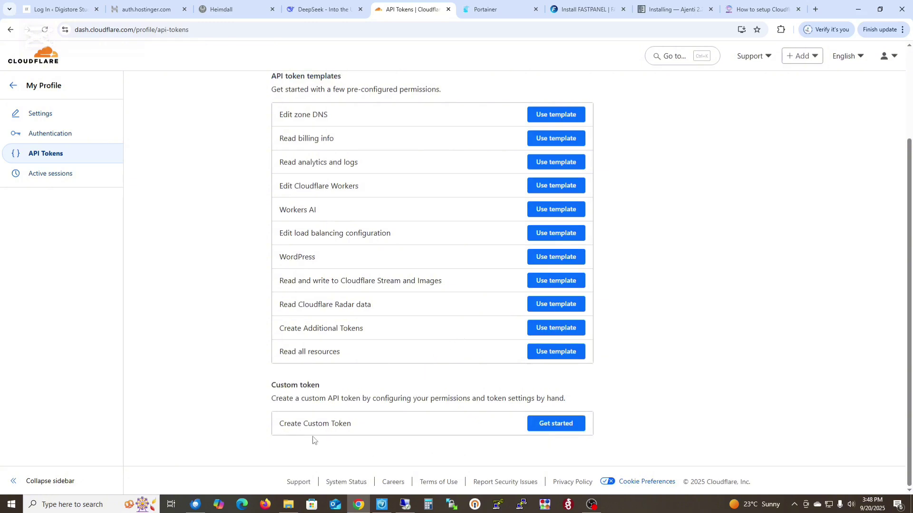
click(562, 429)
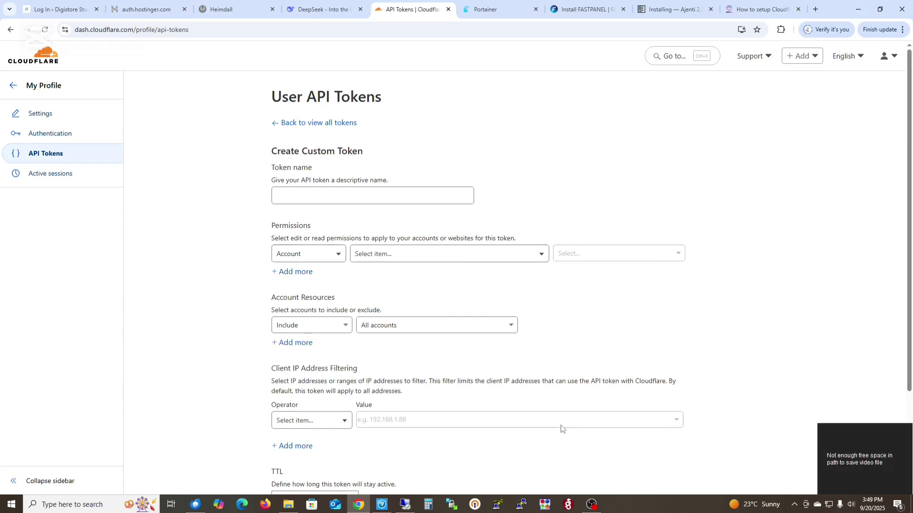
click(362, 198)
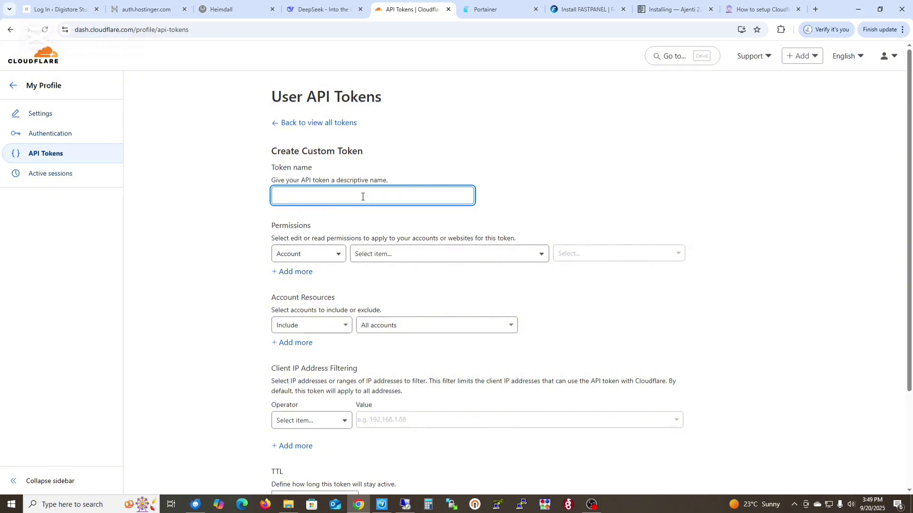
text(openwrt)
- Set the token's permission to Zone, DNS, Edit
click(327, 262)
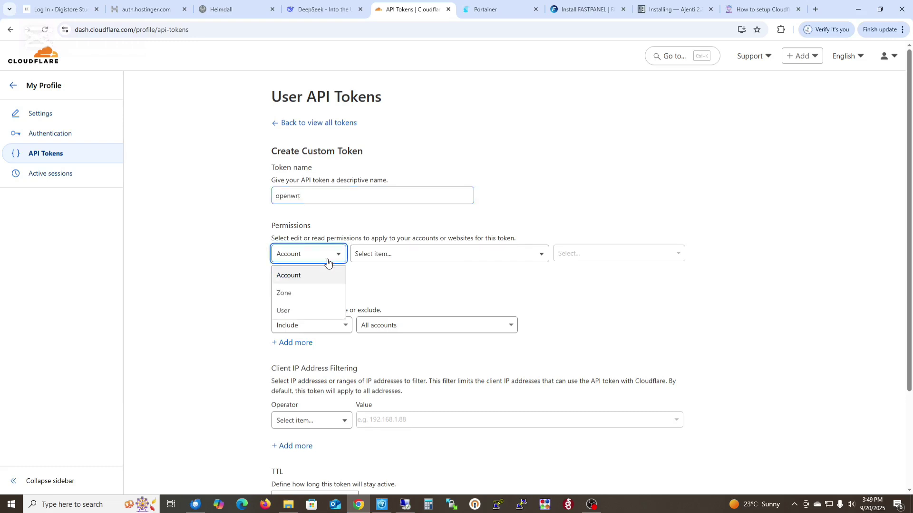
click(312, 294)
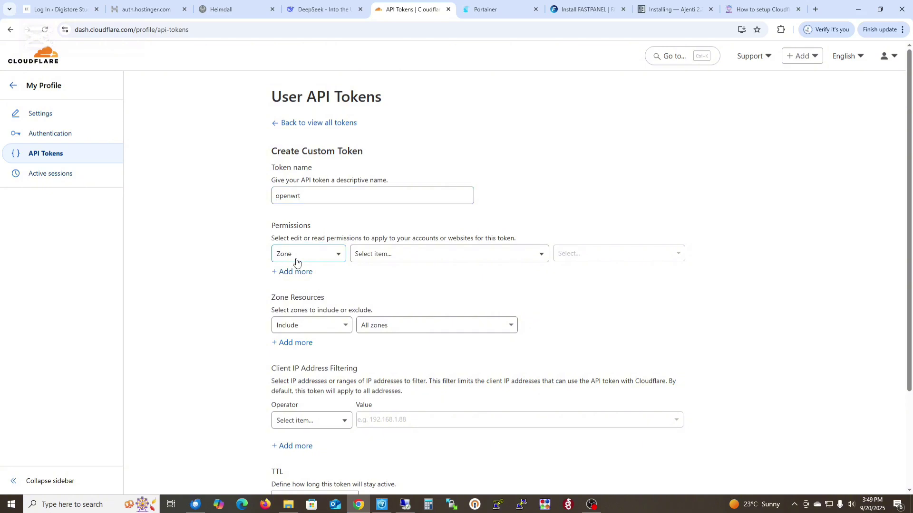
click(388, 255)
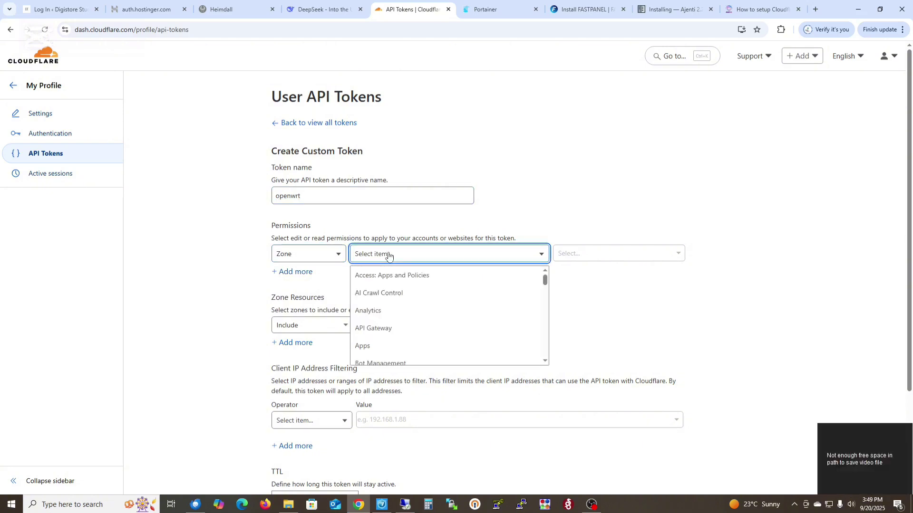
scroll(428, 300, down, 7)
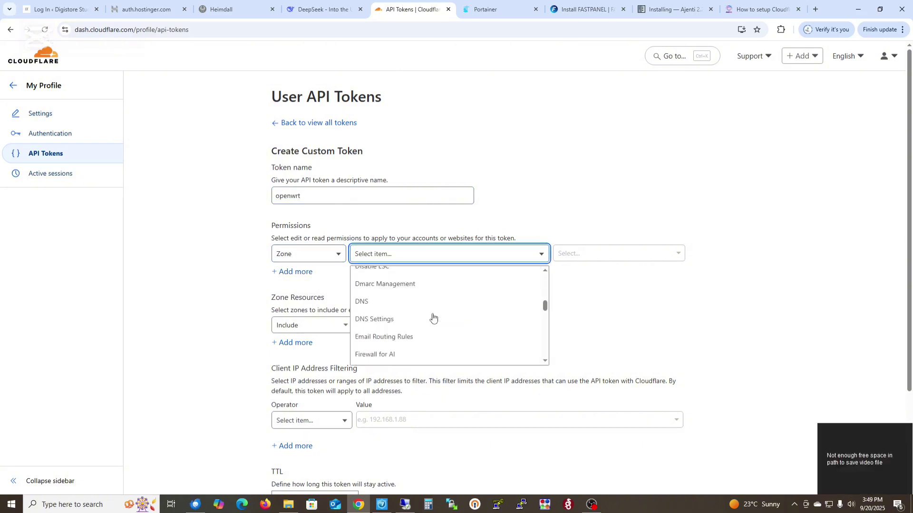
click(418, 309)
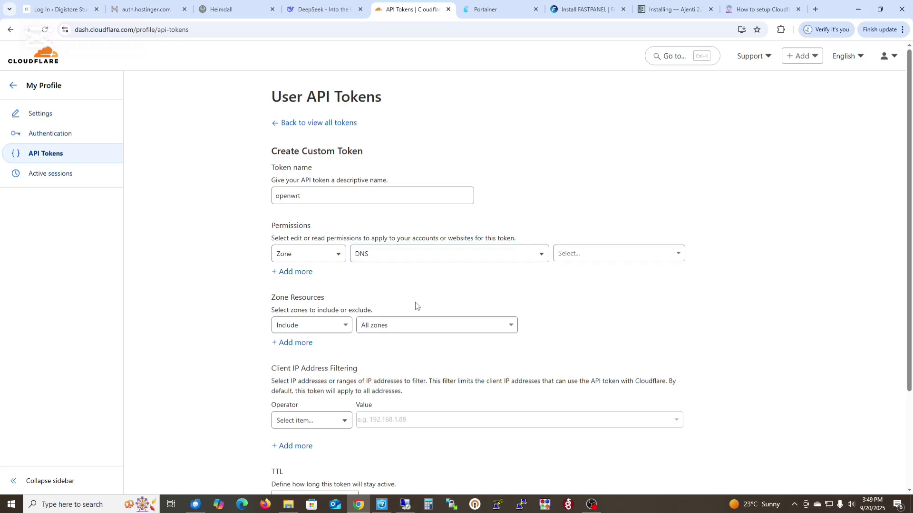
click(579, 258)
click(581, 292)
- Restrict the token's zone resources to the specific zone aaisham.com
click(406, 325)
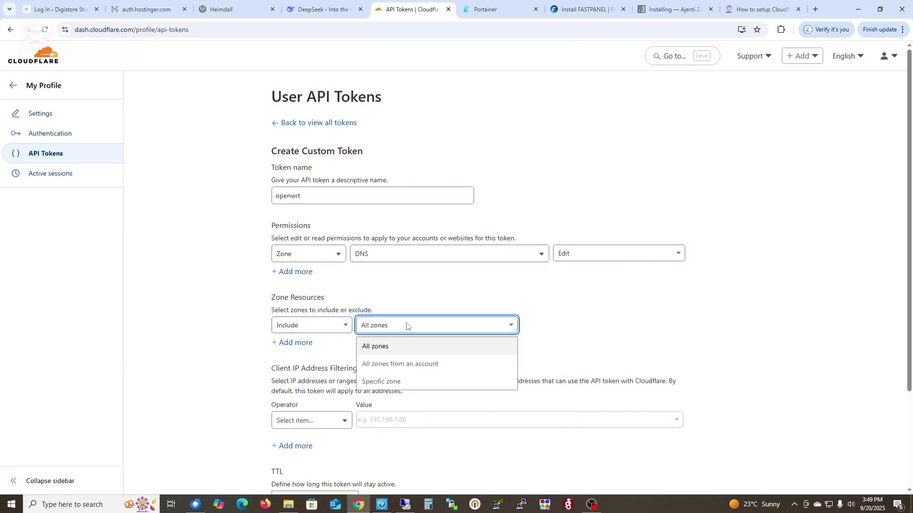
click(414, 384)
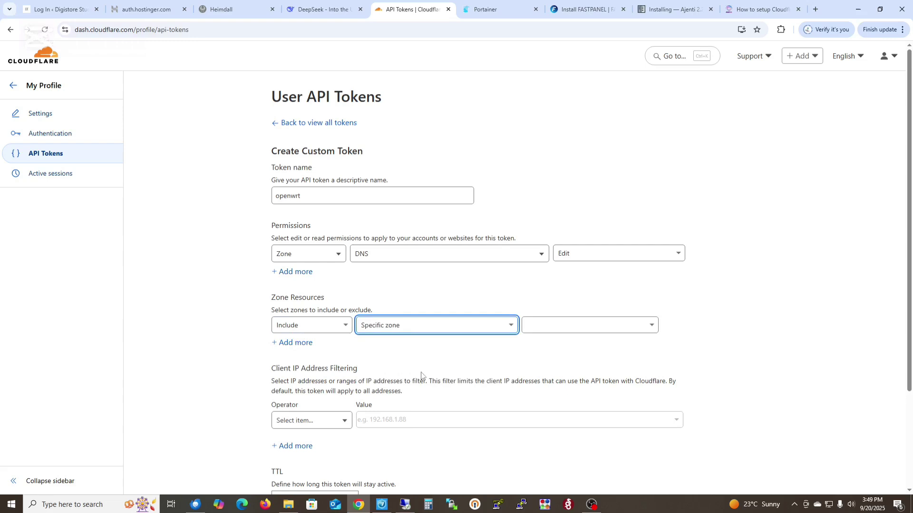
click(572, 327)
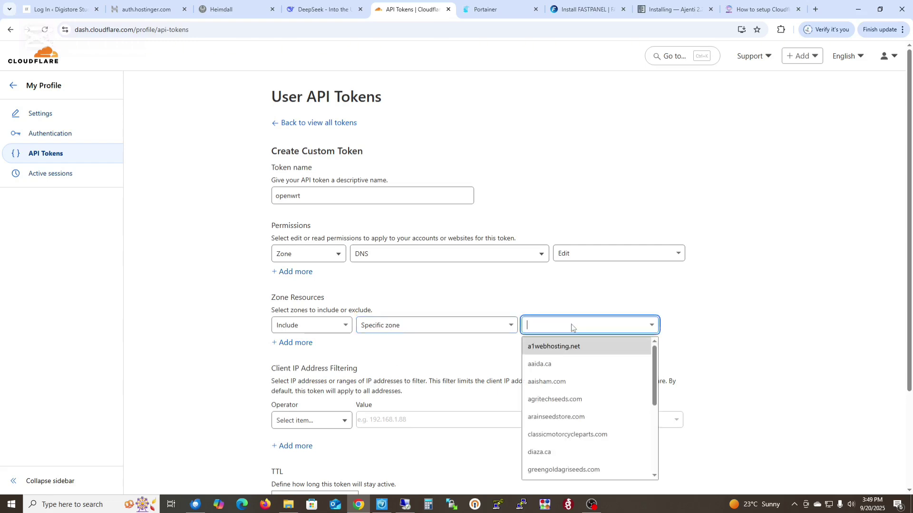
click(587, 383)
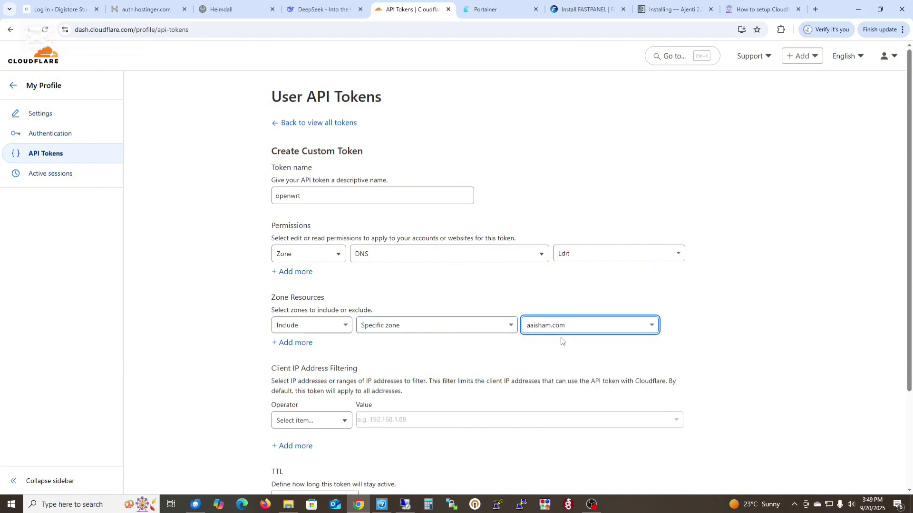
- Continue to the token summary and create the openwrt API token
scroll(461, 375, down, 3)
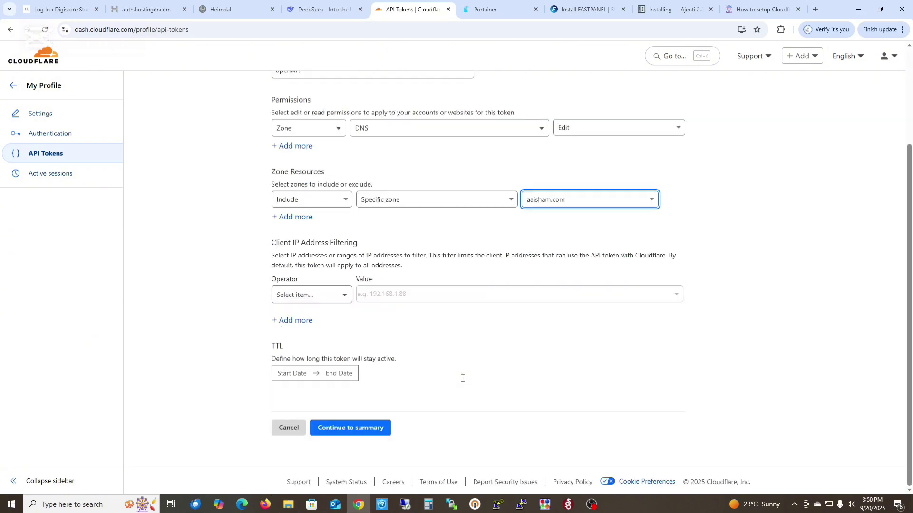
click(355, 431)
click(354, 432)
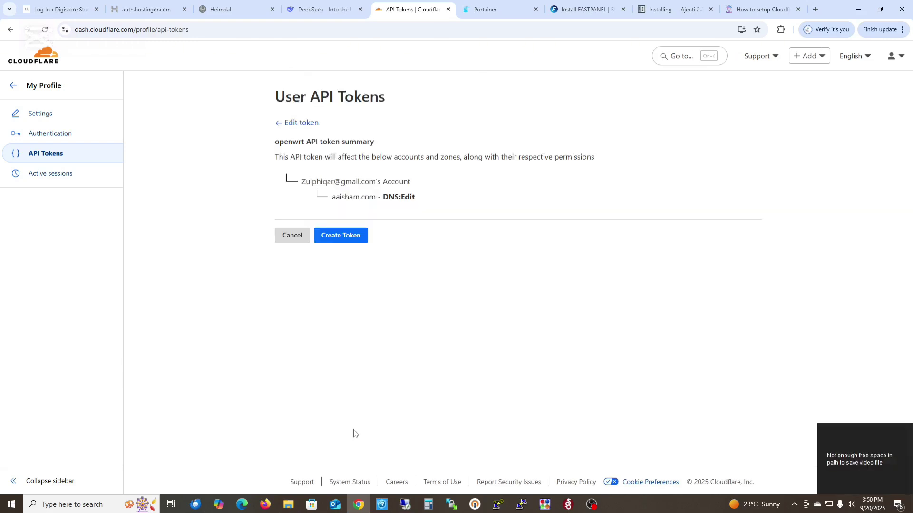
click(345, 236)
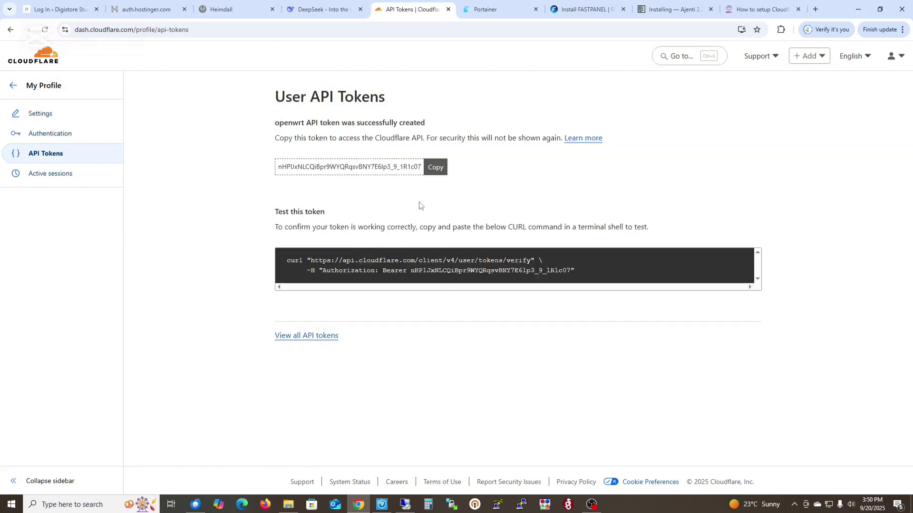
- Copy the new API token and paste it at the start of the open Notepad note in the remote desktop session
click(428, 174)
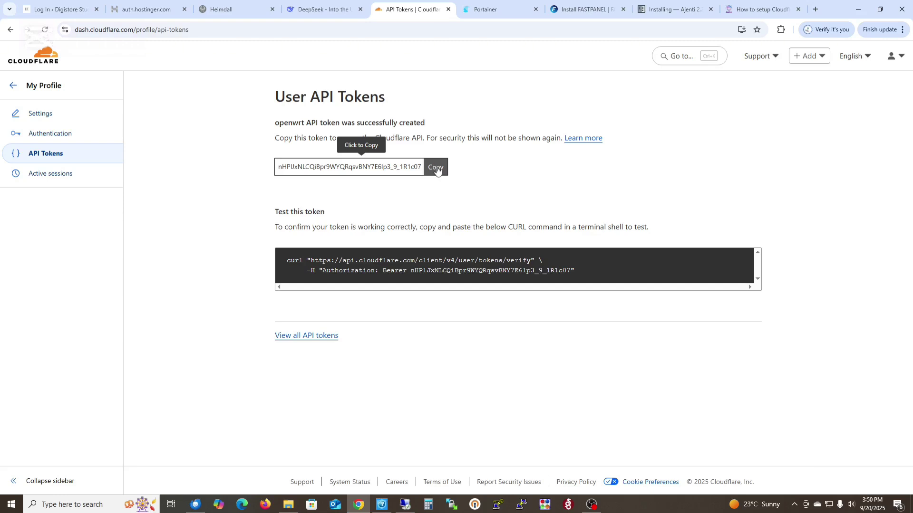
click(437, 170)
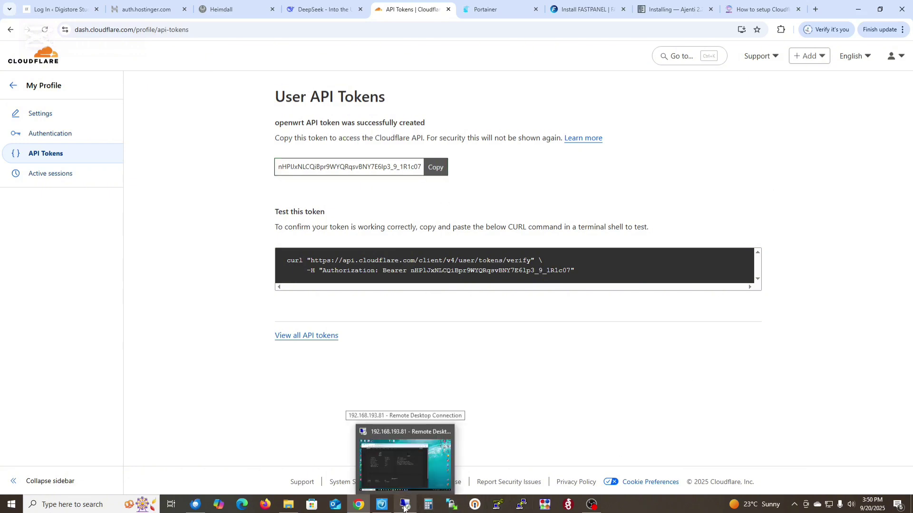
click(405, 508)
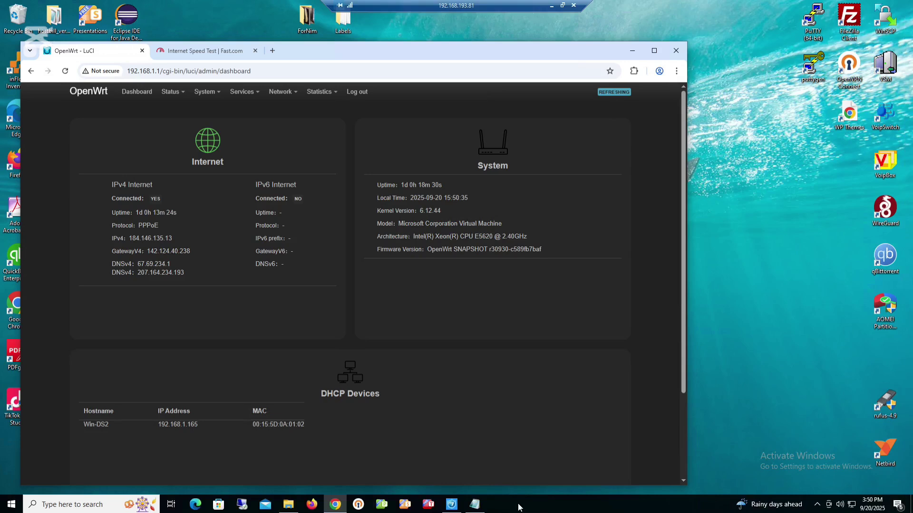
click(474, 504)
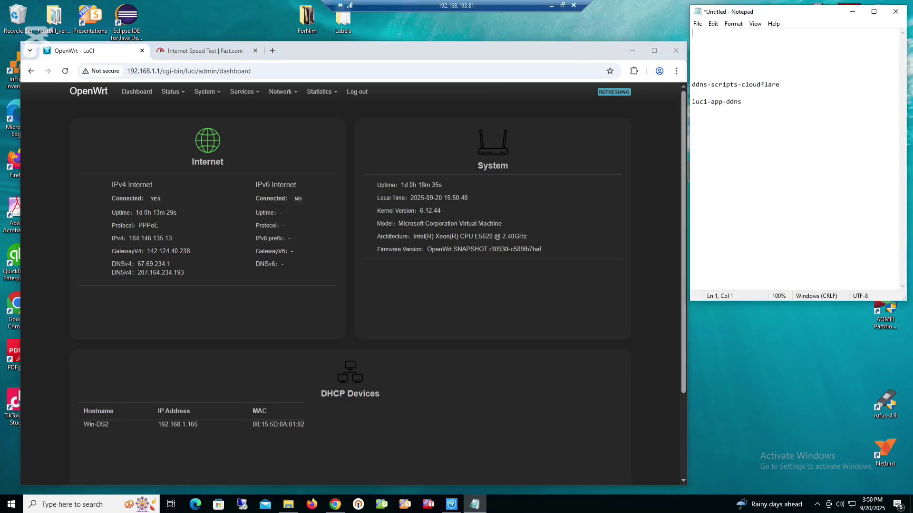
right_click(726, 41)
click(755, 83)
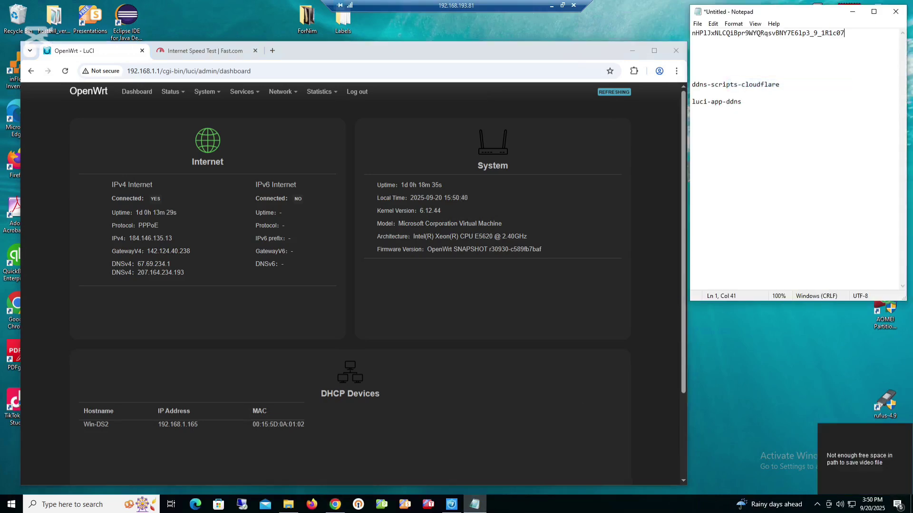
- Return to the Cloudflare dashboard and open the DNS records of the aaisham.com domain
click(551, 6)
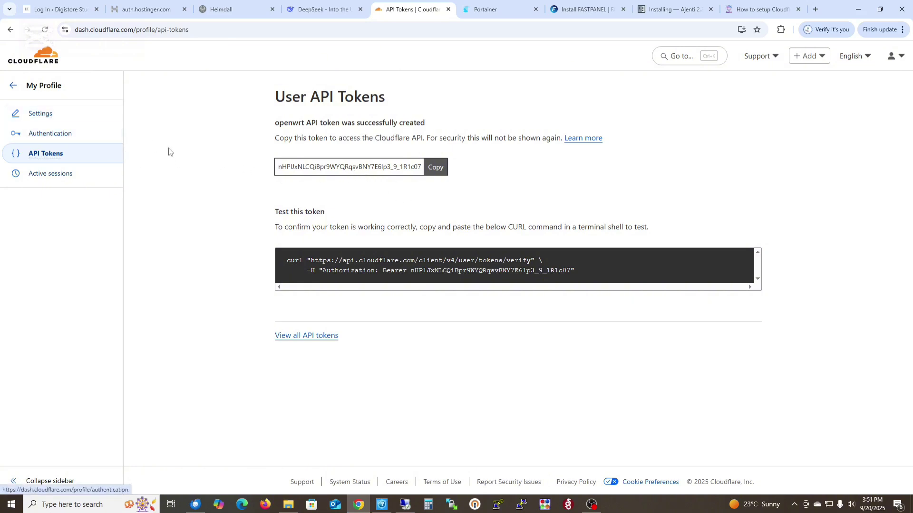
click(14, 87)
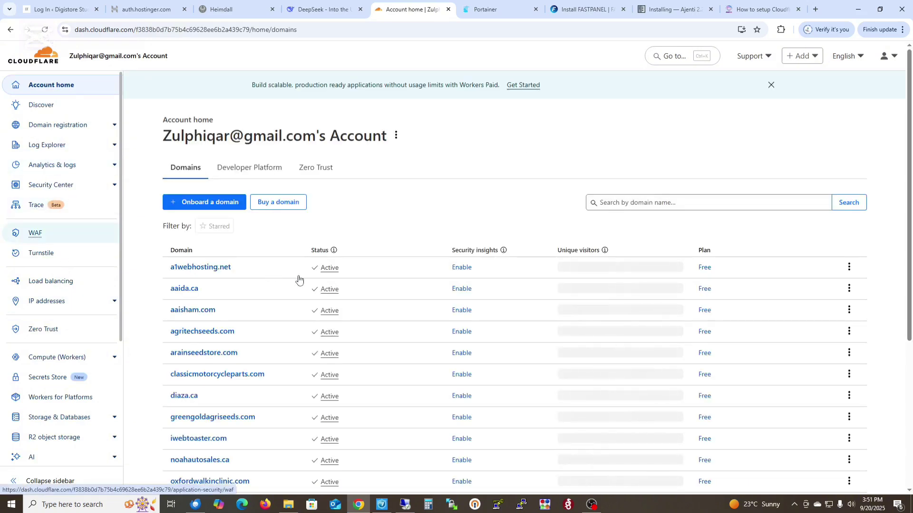
click(194, 311)
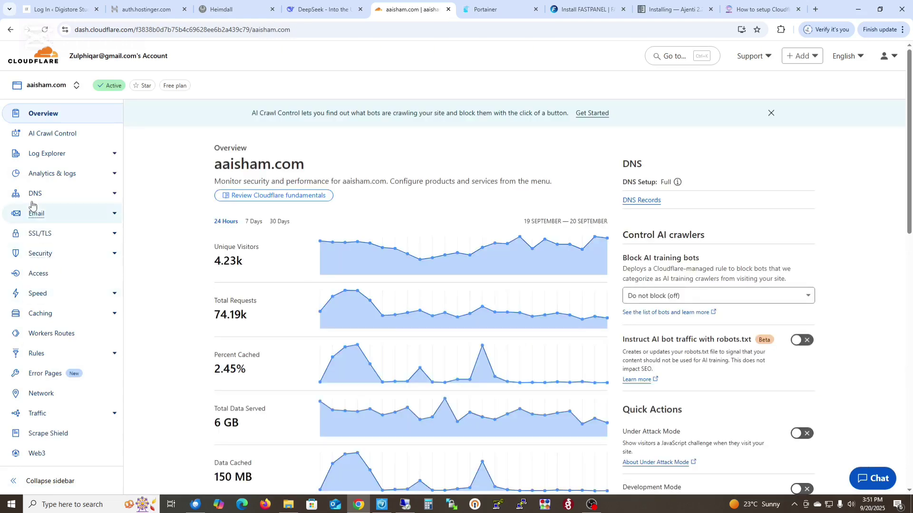
click(53, 193)
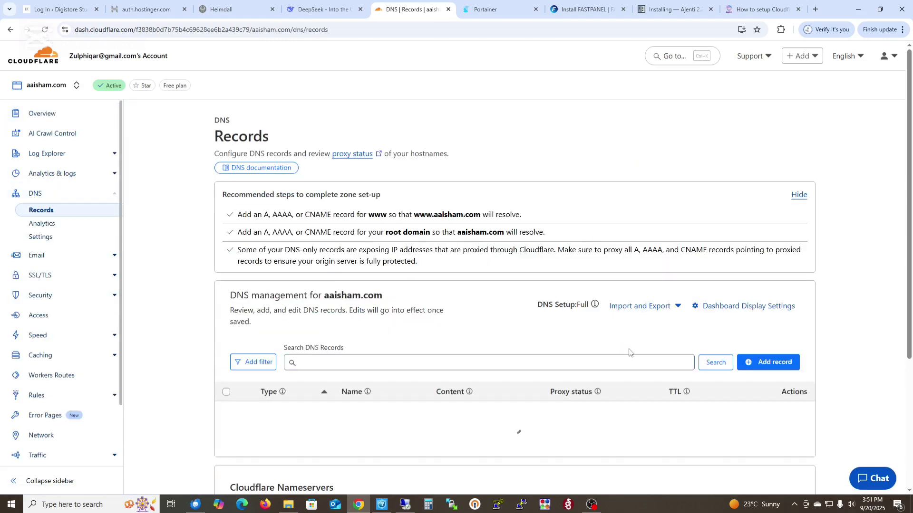
- Start a new A record in the aaisham.com zone named openwrt with the IPv4 address 8.8.8.8
click(776, 364)
scroll(296, 399, down, 1)
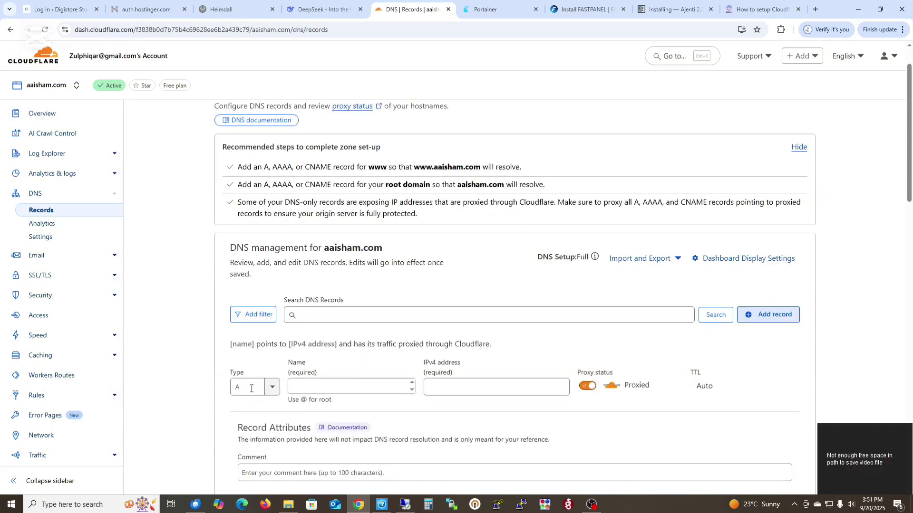
click(329, 387)
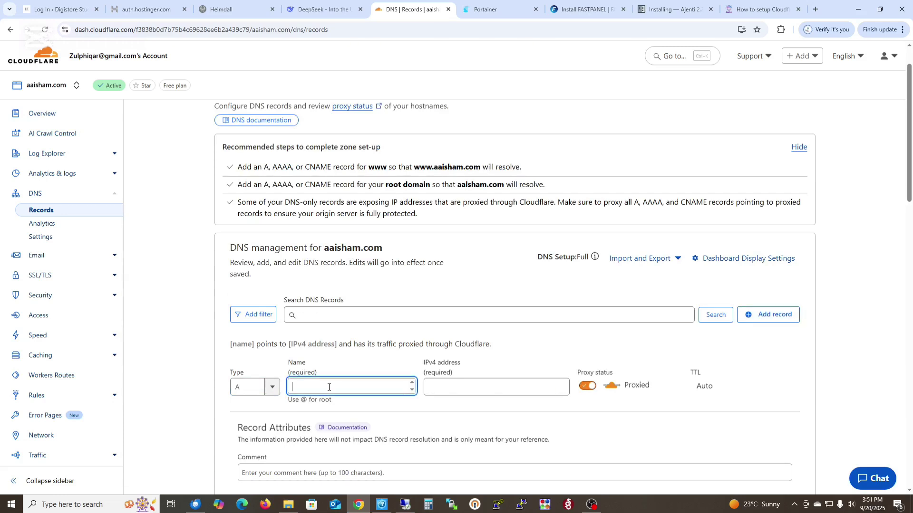
text(open)
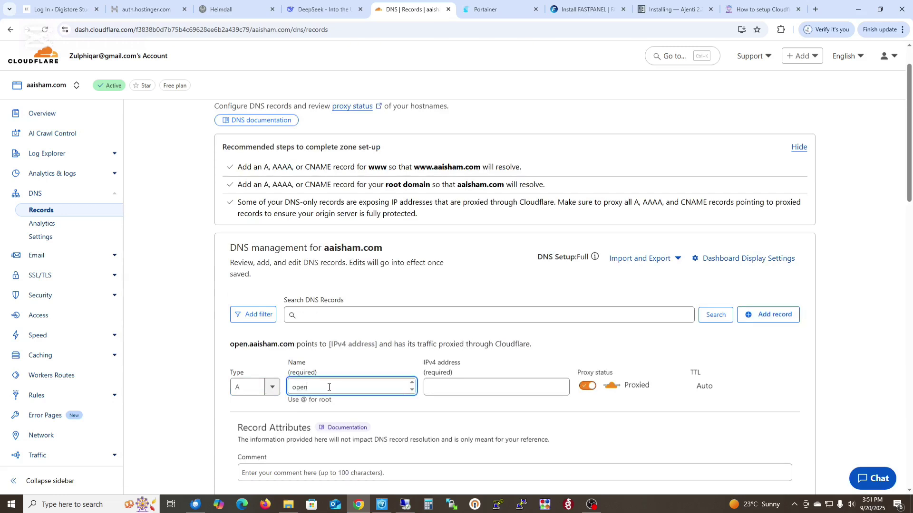
text(wrt)
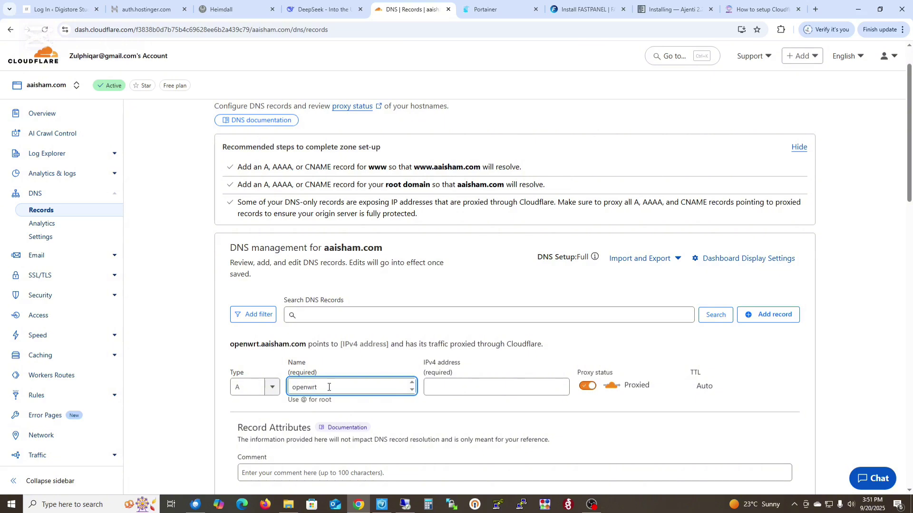
click(442, 389)
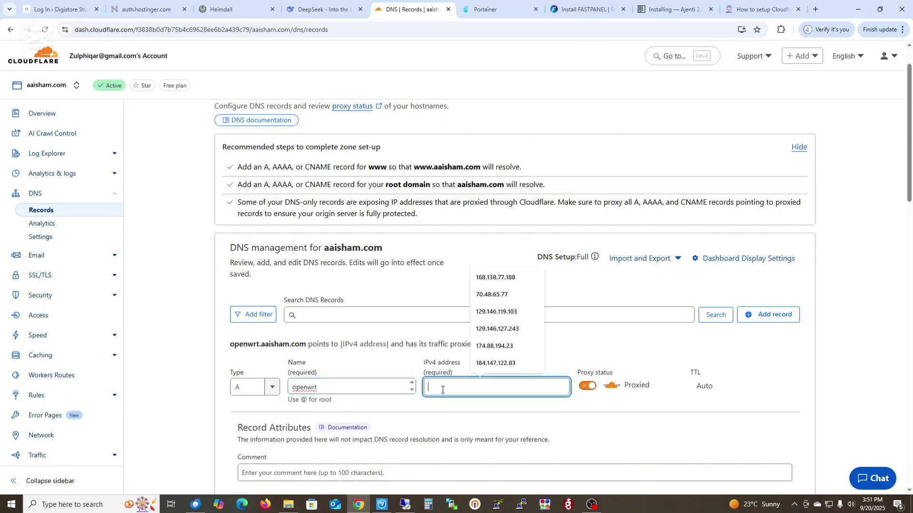
click(399, 369)
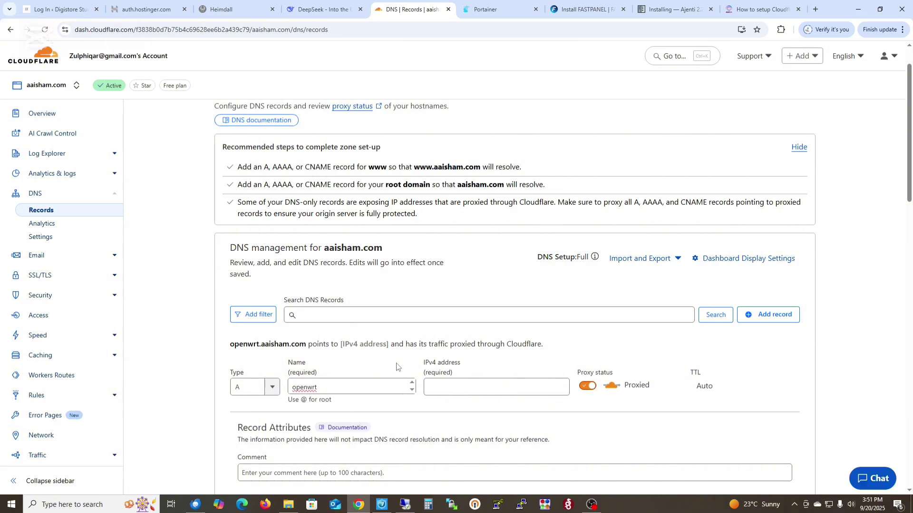
click(441, 387)
text(8.8)
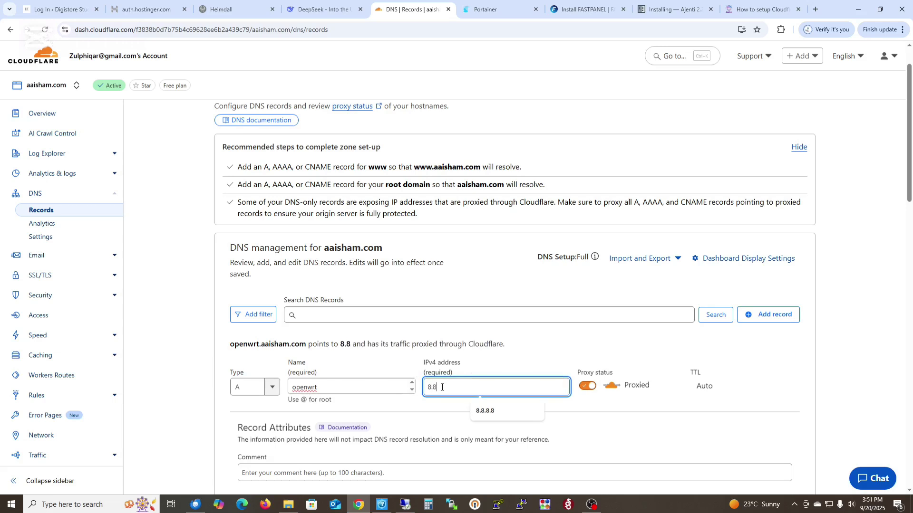
text(.8.8)
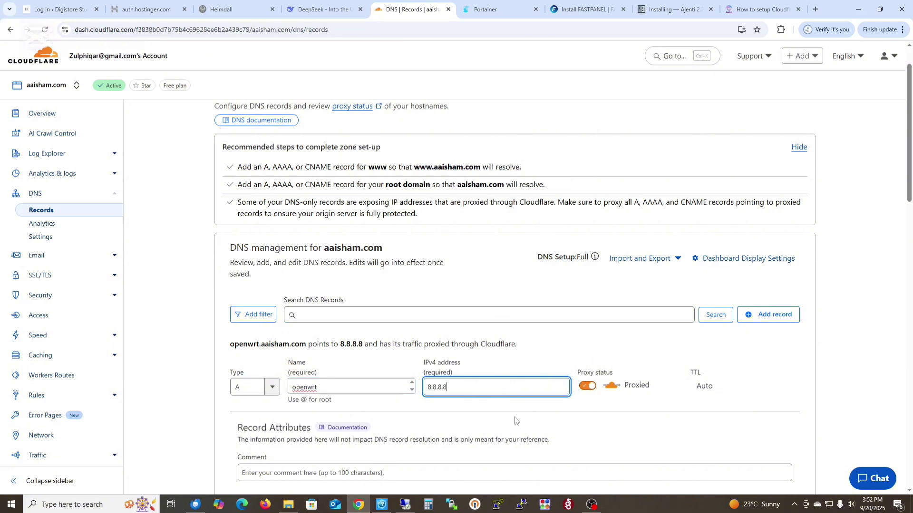
- Turn off proxying so the openwrt record is DNS only, and save the record
click(586, 387)
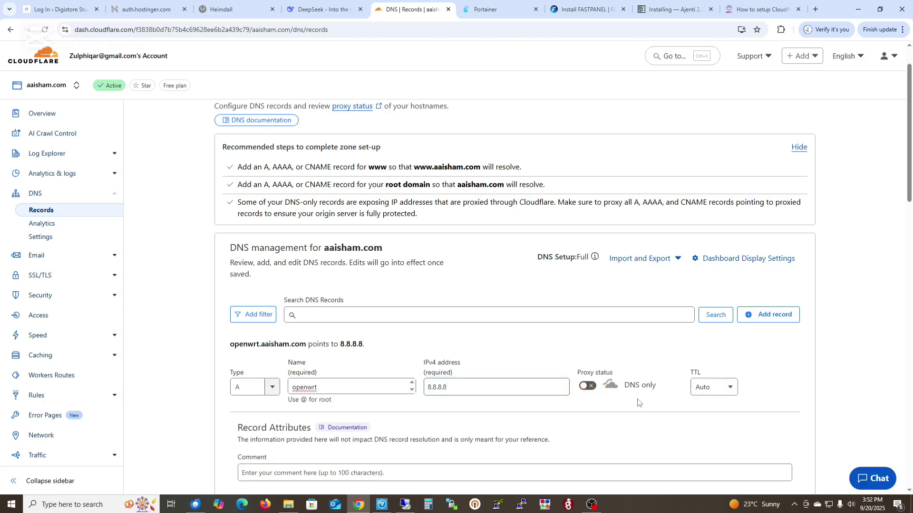
scroll(610, 407, down, 1)
scroll(610, 407, down, 1)
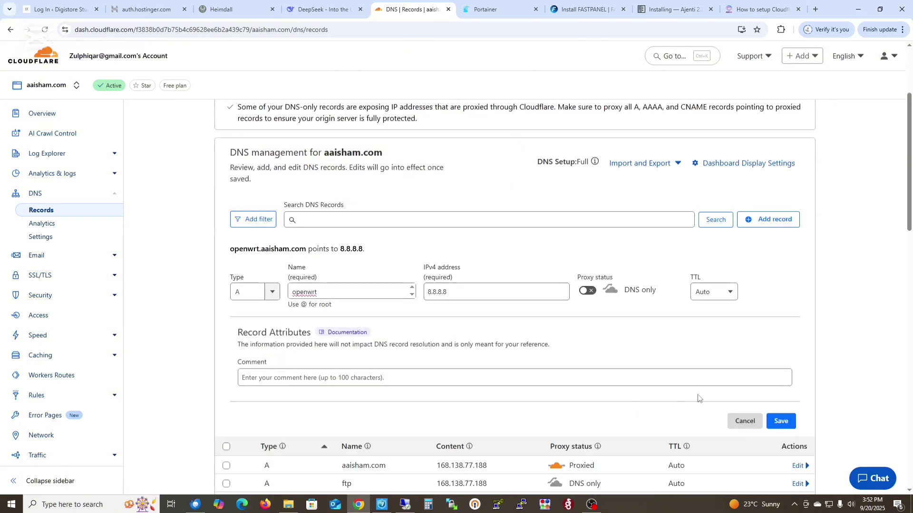
click(770, 421)
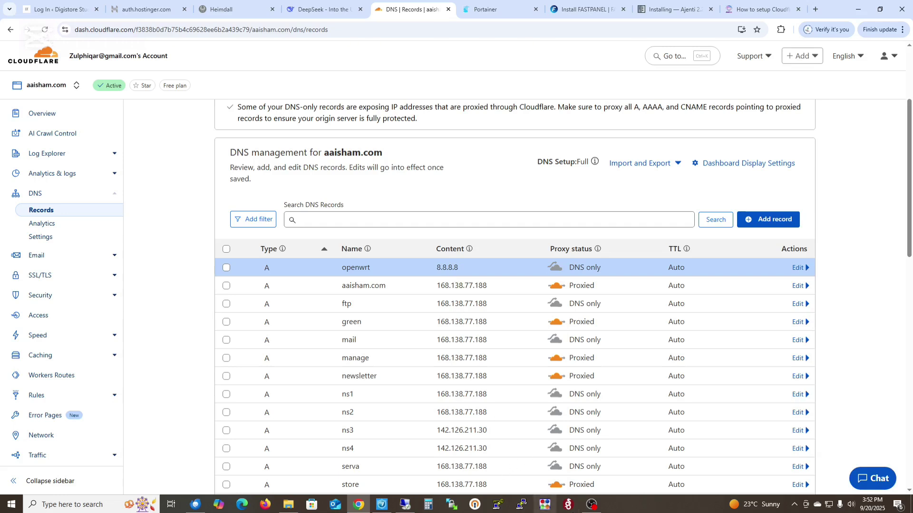
- Switch to the remote desktop session and open the OpenWrt router's software package manager
click(405, 508)
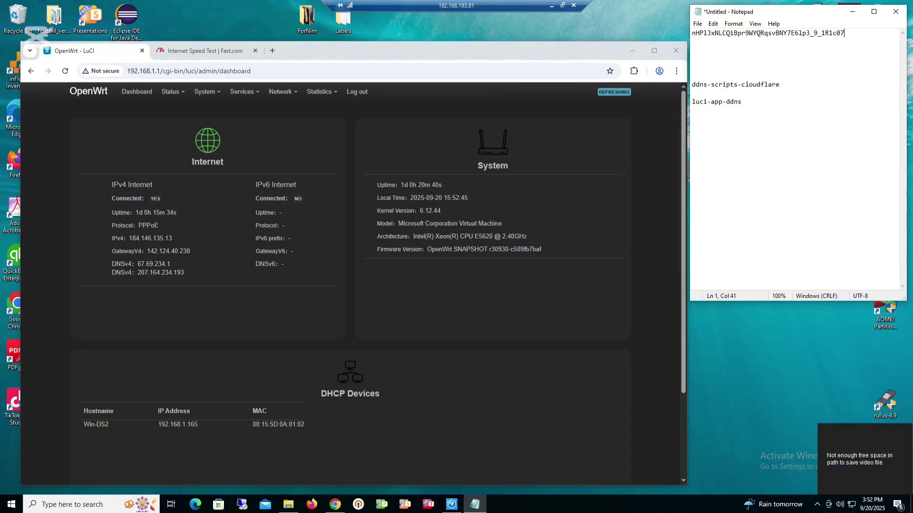
mouse_move(242, 95)
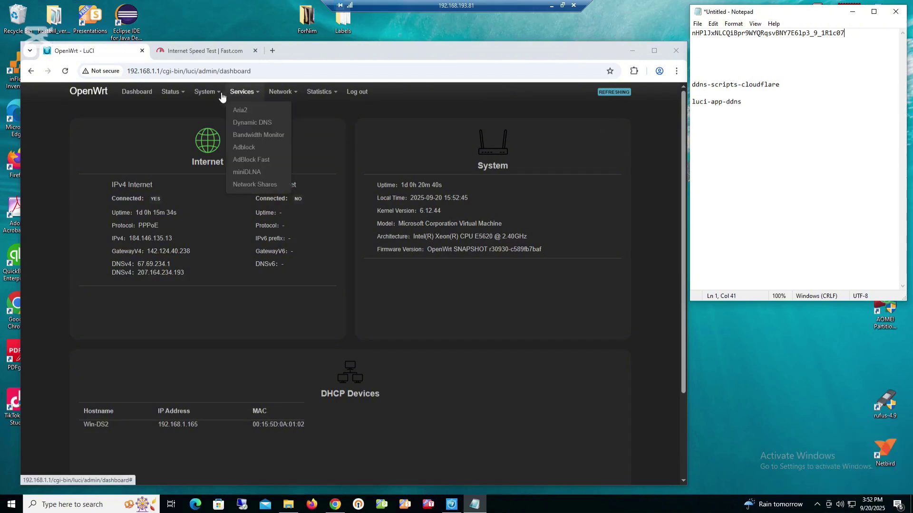
mouse_move(209, 92)
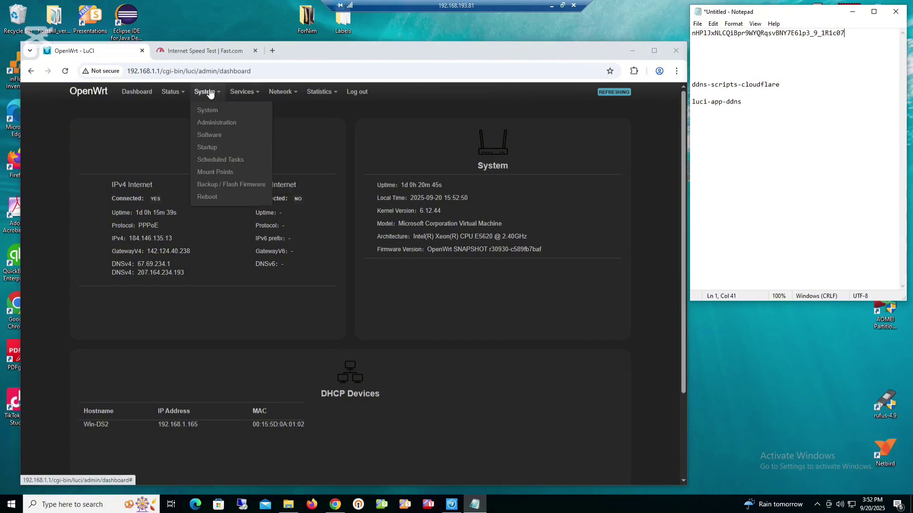
click(212, 138)
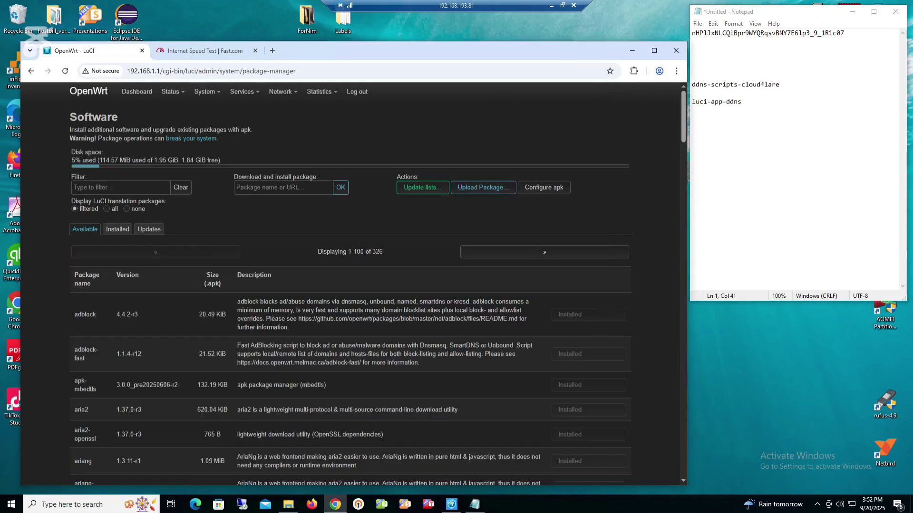
- Copy the package name ddns-scripts-cloudflare from the Notepad note and filter the OpenWrt package list by it
drag(780, 84, 692, 85)
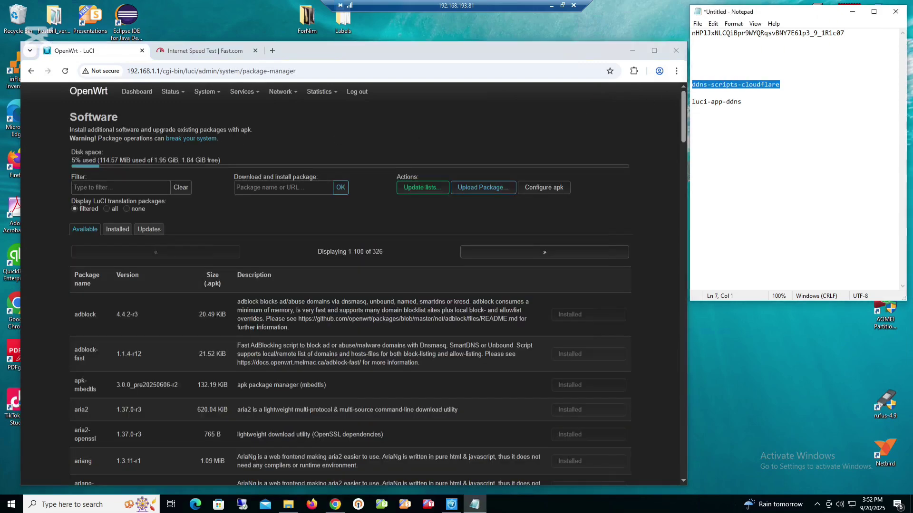
right_click(705, 81)
click(718, 115)
click(113, 187)
right_click(113, 187)
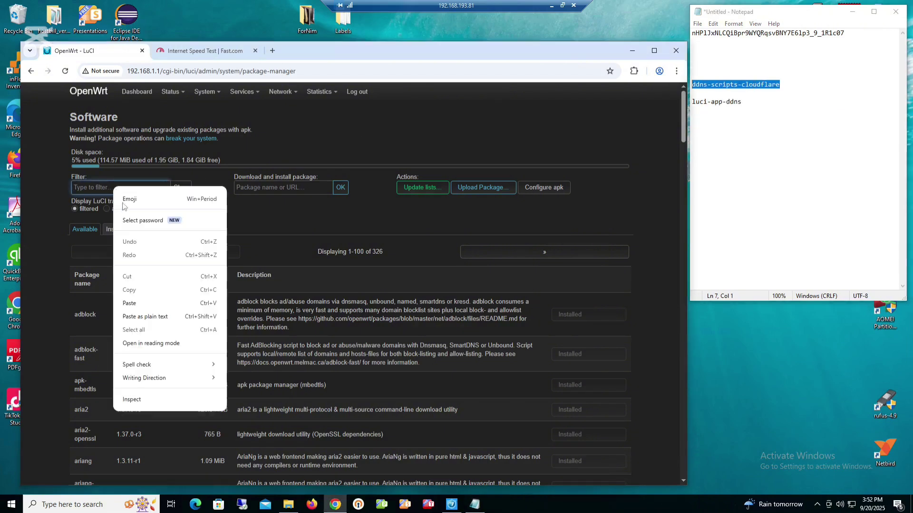
click(154, 303)
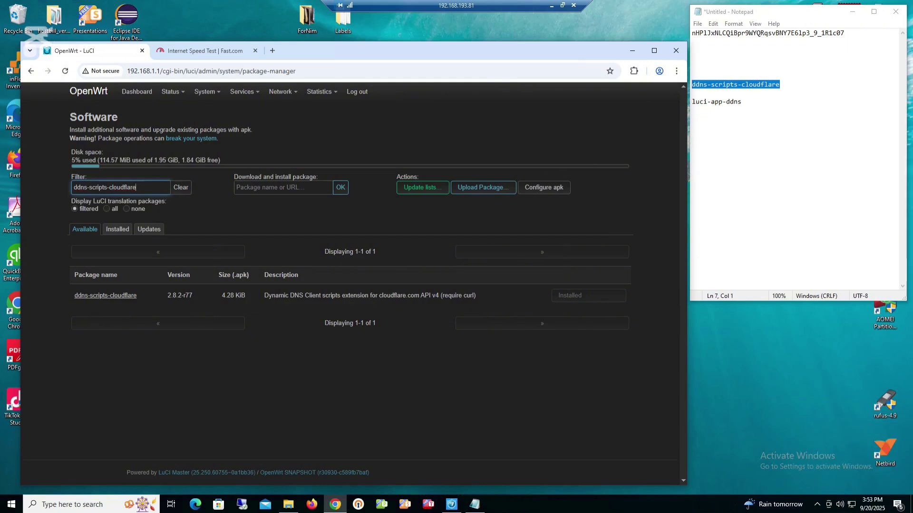
- Copy luci-app-ddns from the Notepad note and replace the package filter with it
drag(741, 101, 691, 102)
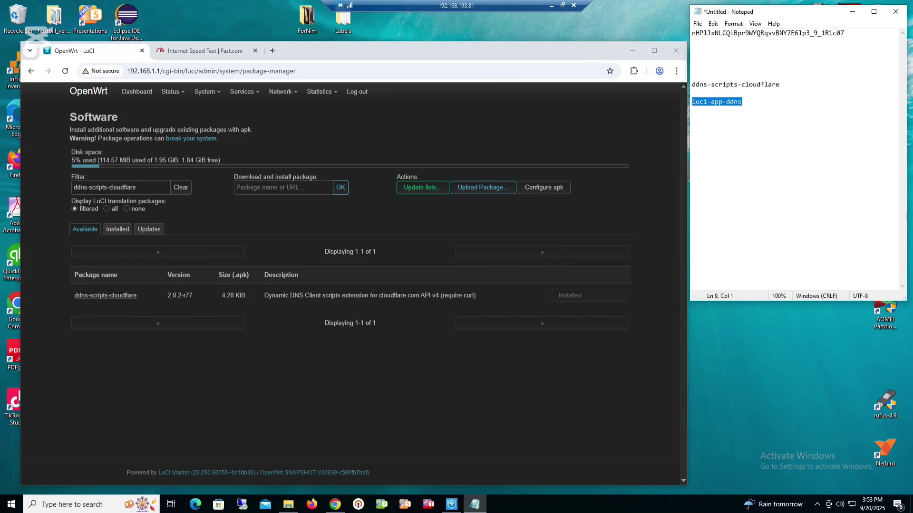
right_click(707, 106)
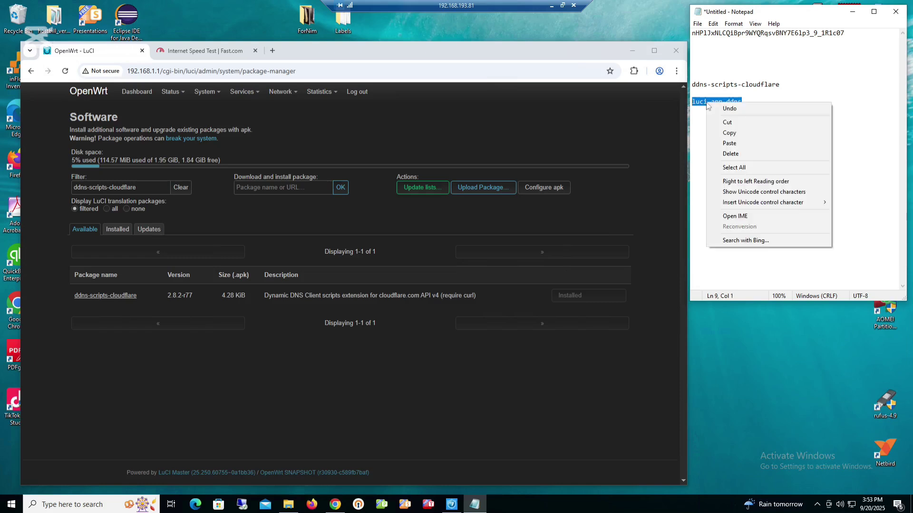
click(727, 133)
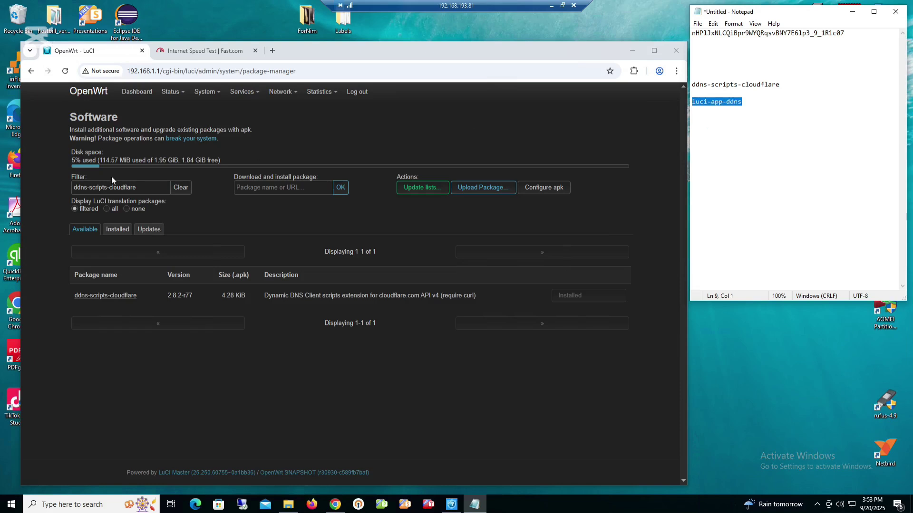
drag(138, 187, 58, 191)
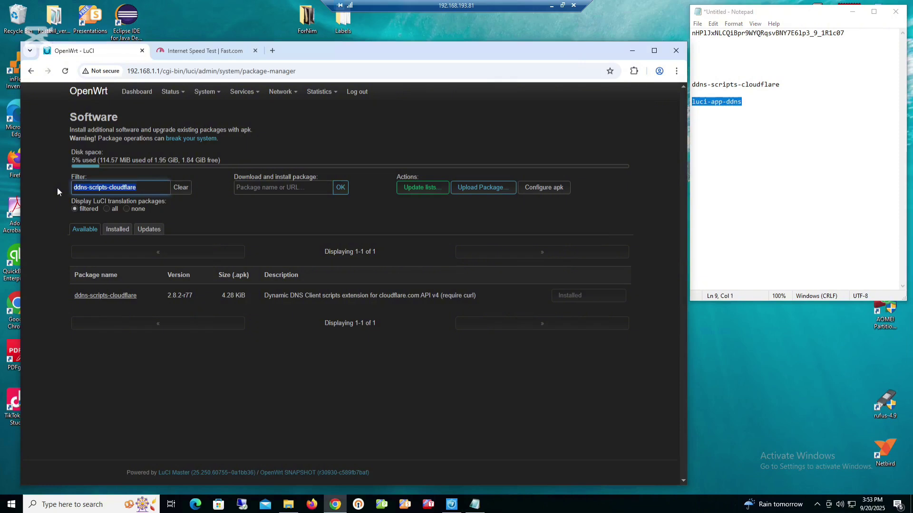
right_click(84, 187)
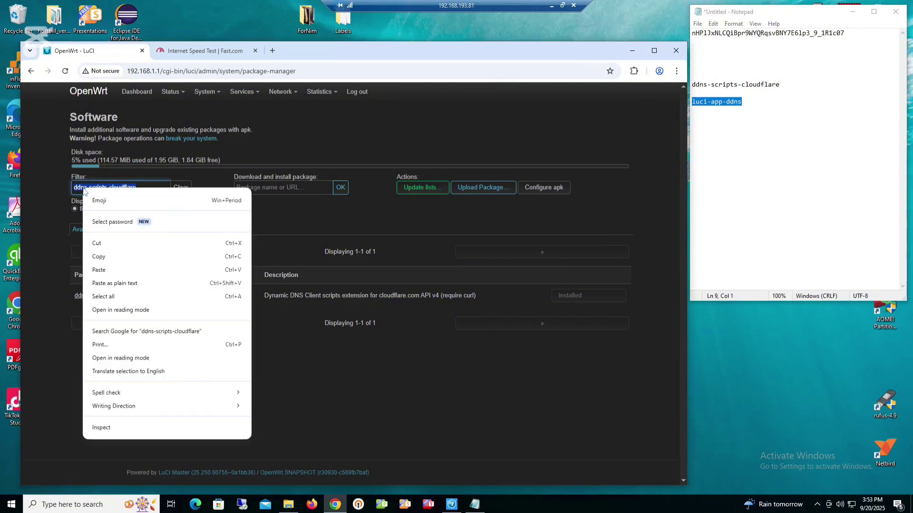
click(99, 270)
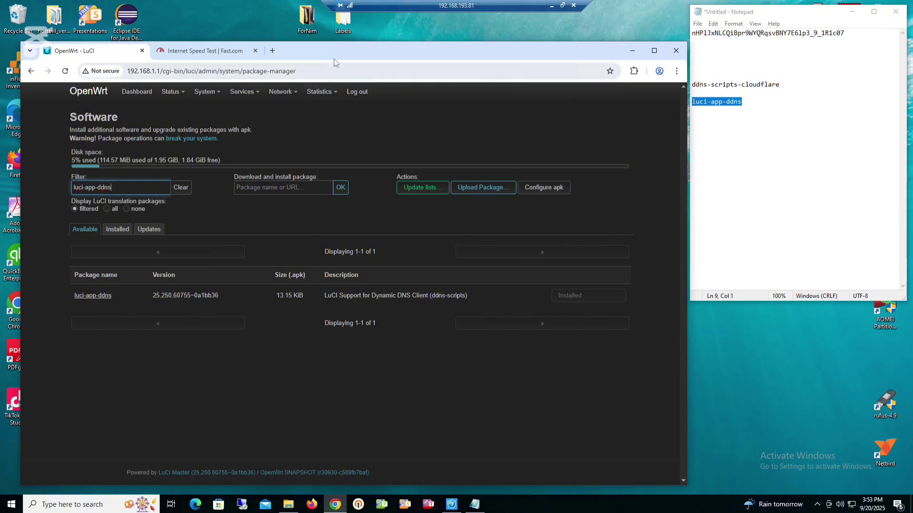
- Open the router's Dynamic DNS page and start adding a new service named openwrt
mouse_move(198, 93)
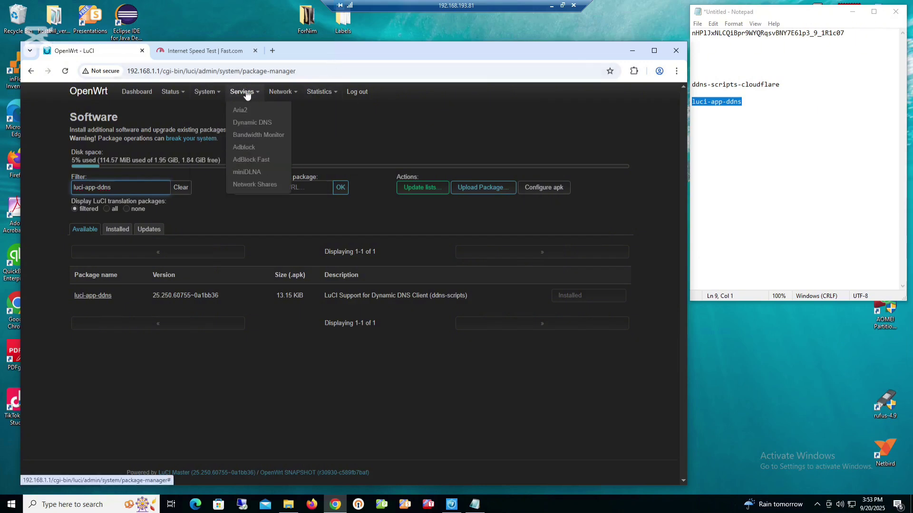
click(249, 124)
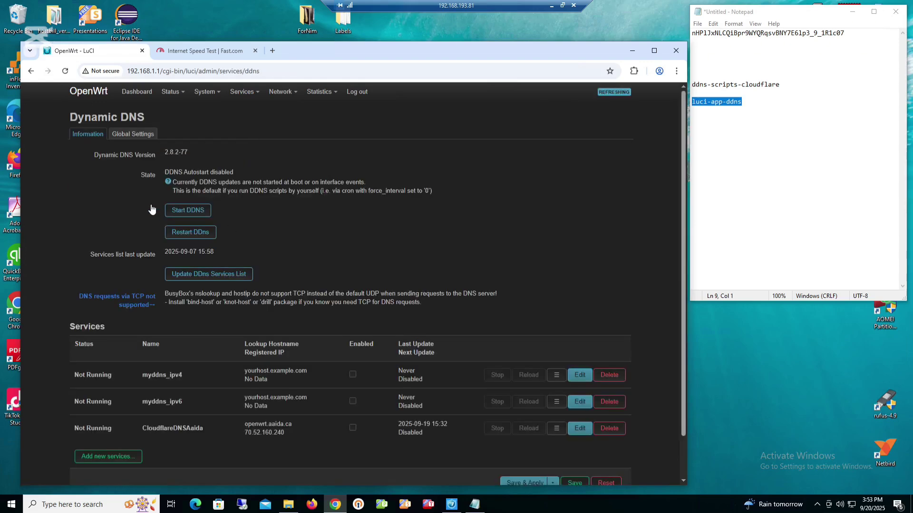
scroll(151, 209, down, 1)
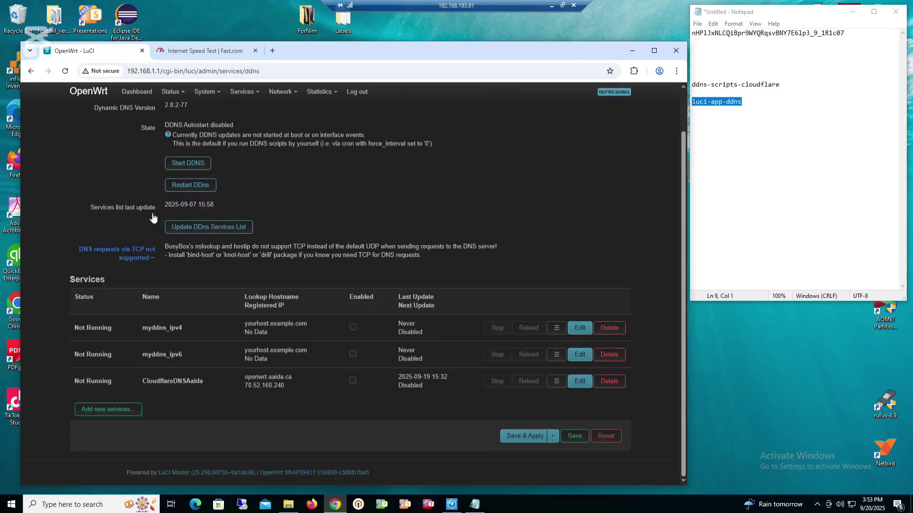
click(109, 411)
click(257, 140)
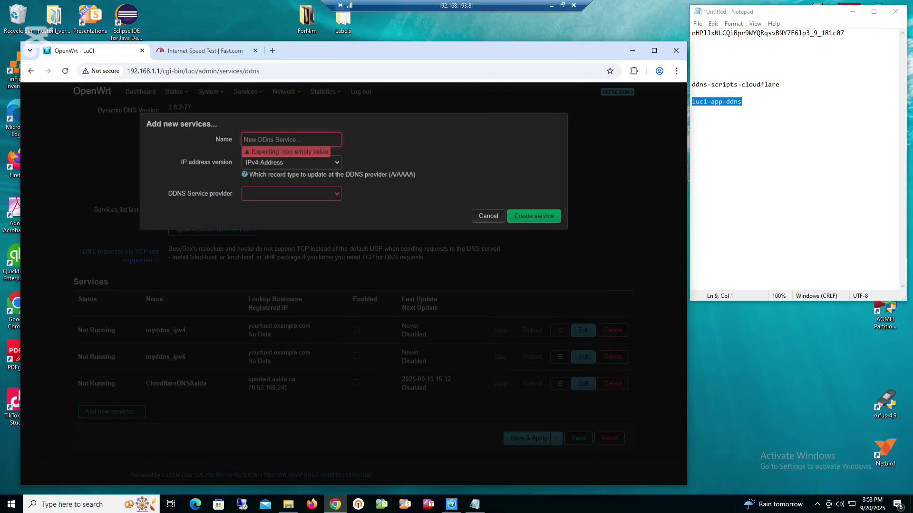
text(ope)
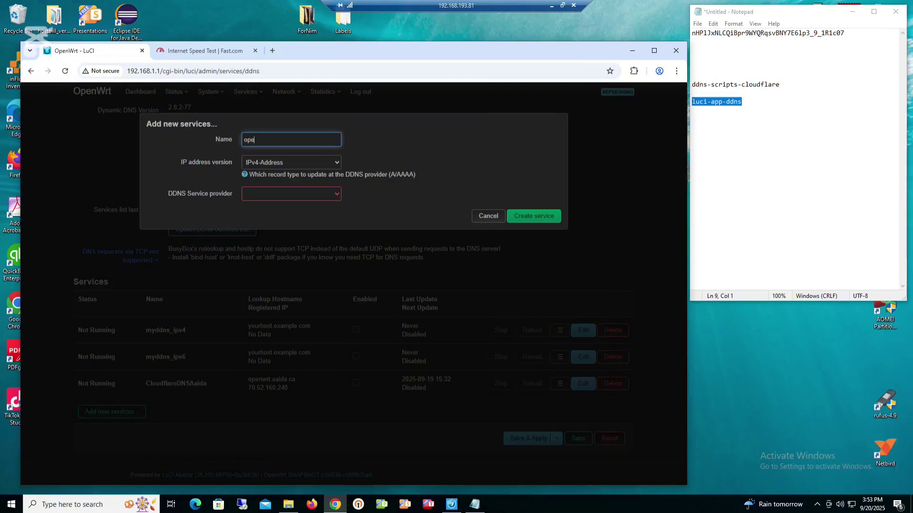
text(nwrt)
- Choose cloudflare.com-v4 as the DDNS service provider and create the service
click(289, 194)
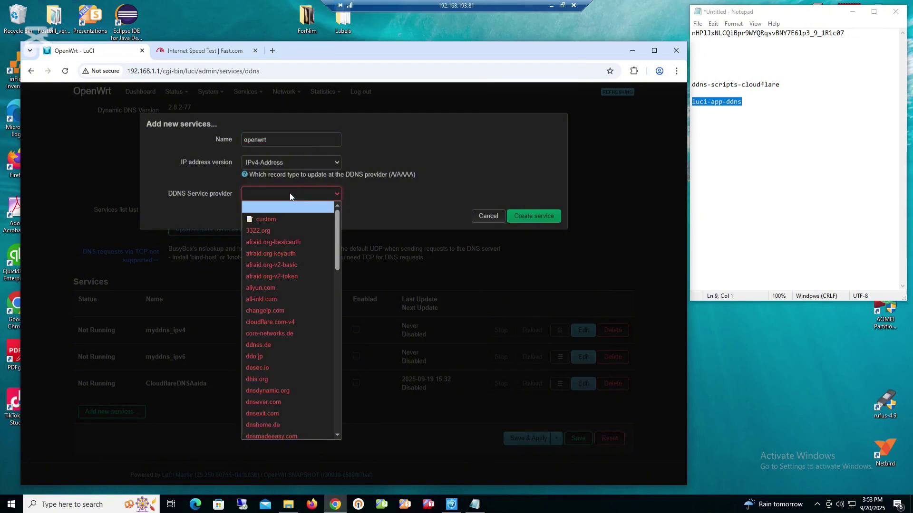
scroll(298, 312, down, 4)
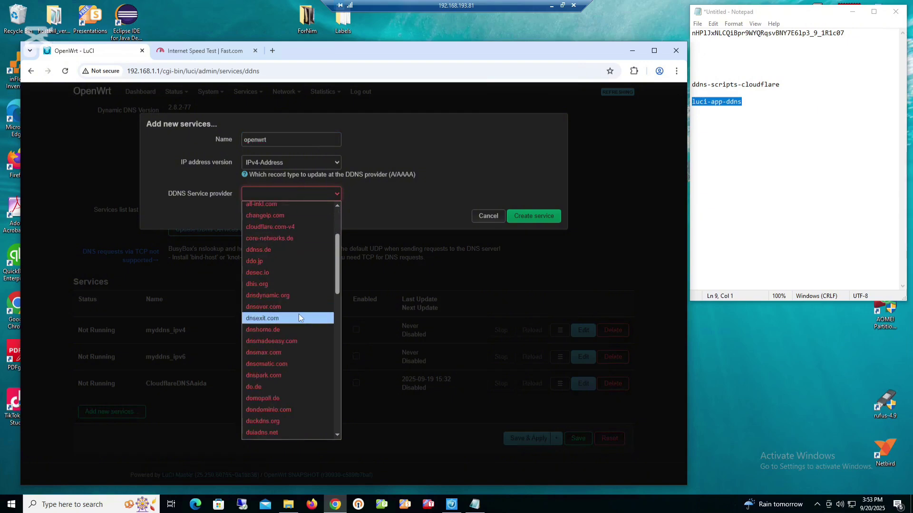
scroll(298, 314, up, 4)
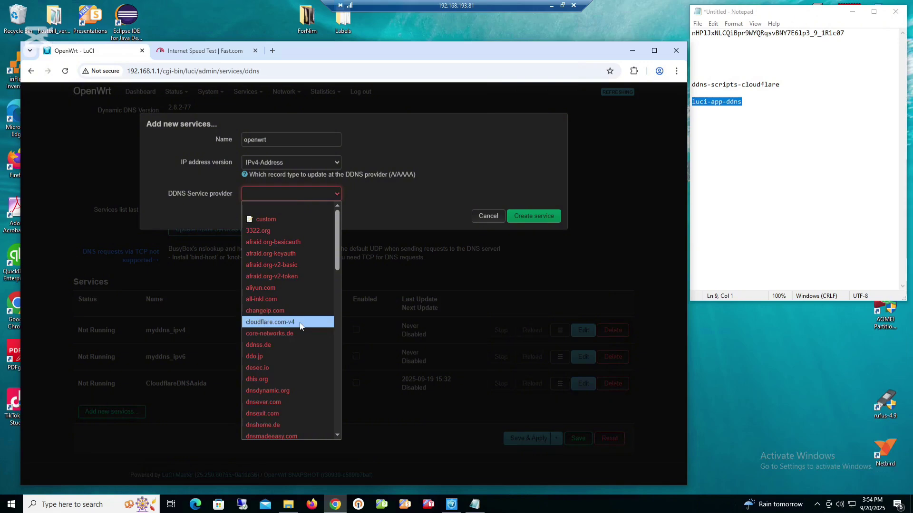
click(300, 323)
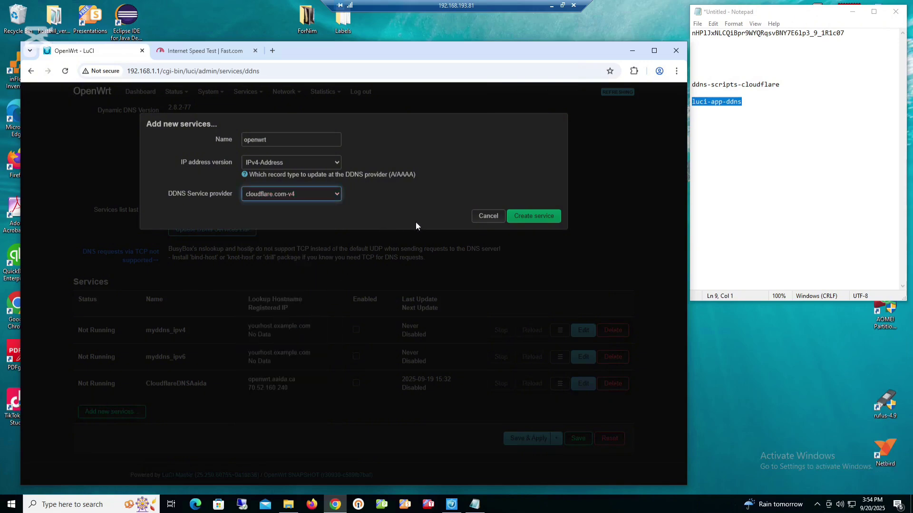
click(533, 216)
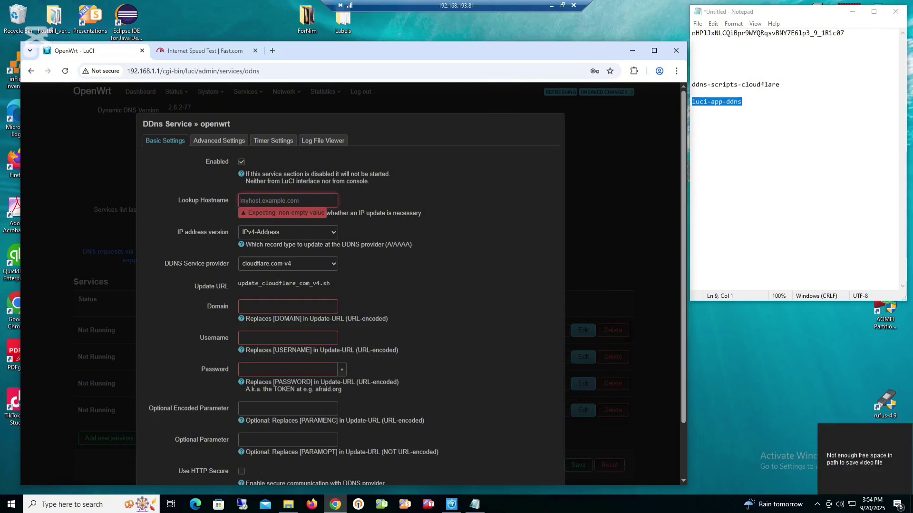
- Set the lookup hostname of the openwrt DDNS service to openwrt.aaisham.com
text(op)
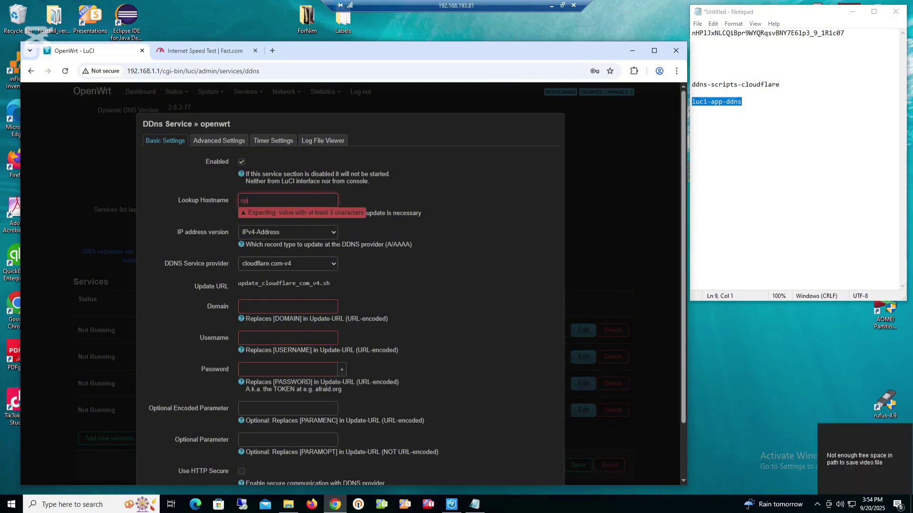
text(enwrt)
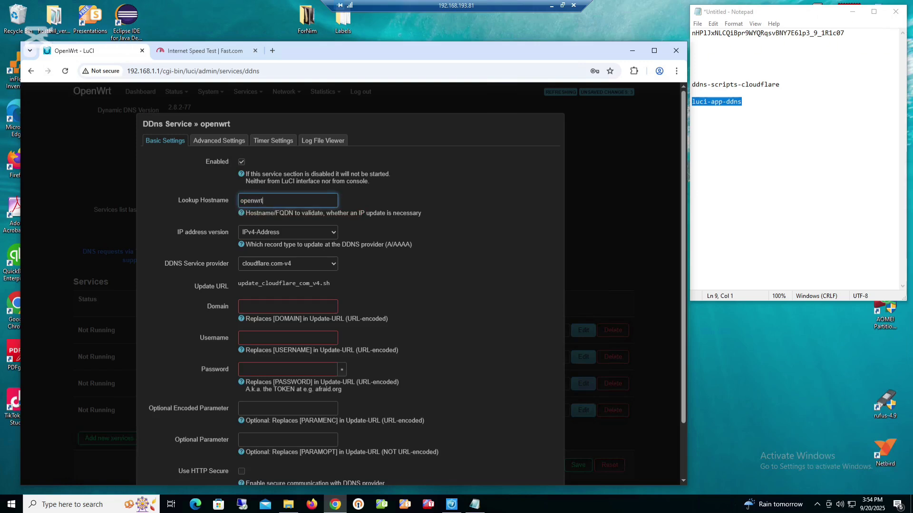
text(.aaisham.com)
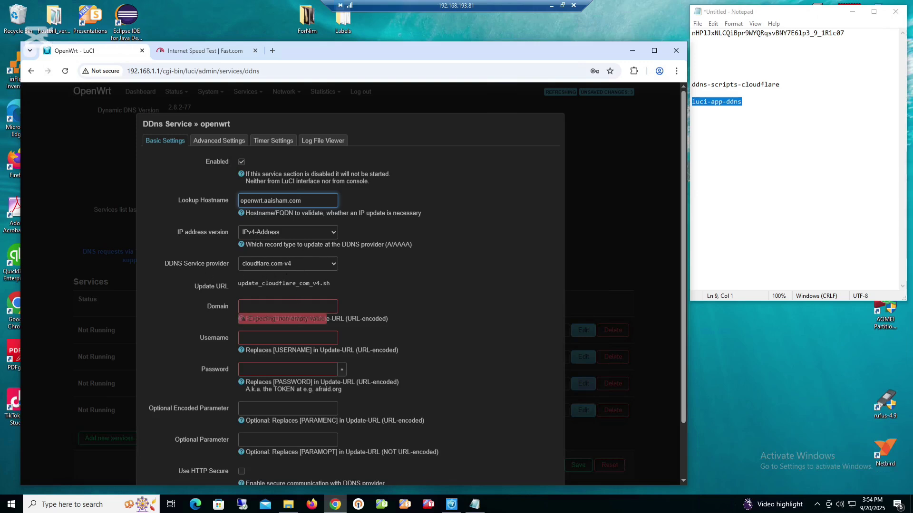
- Copy the lookup hostname into the Domain field and replace the dot after openwrt with an @ sign
click(287, 307)
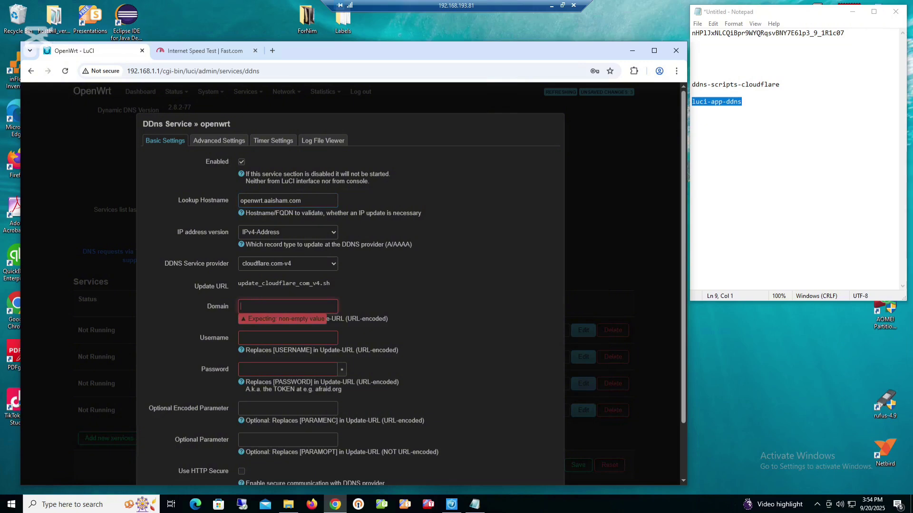
double_click(251, 201)
key(ctrl+c)
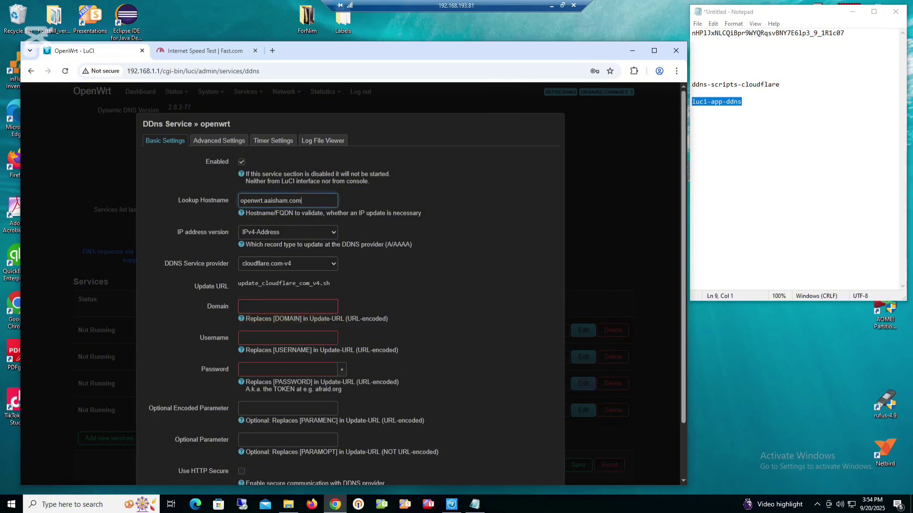
right_click(252, 202)
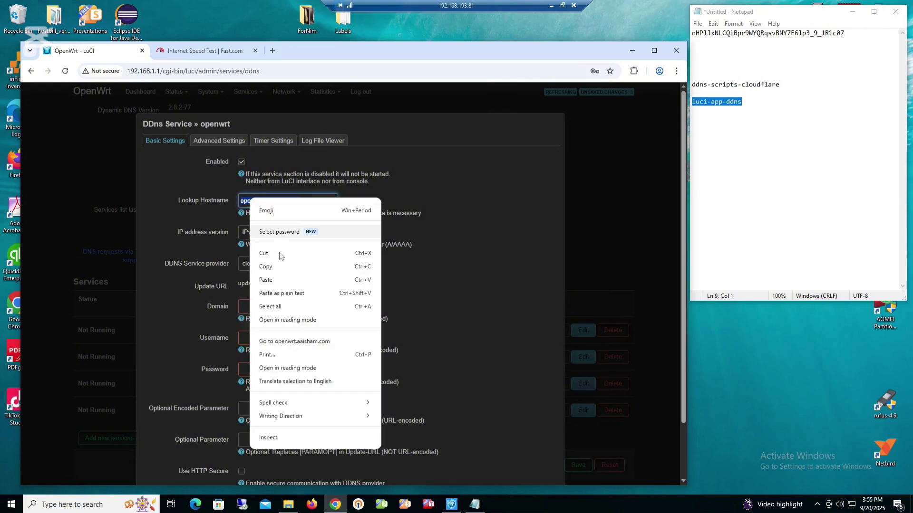
click(271, 267)
click(273, 307)
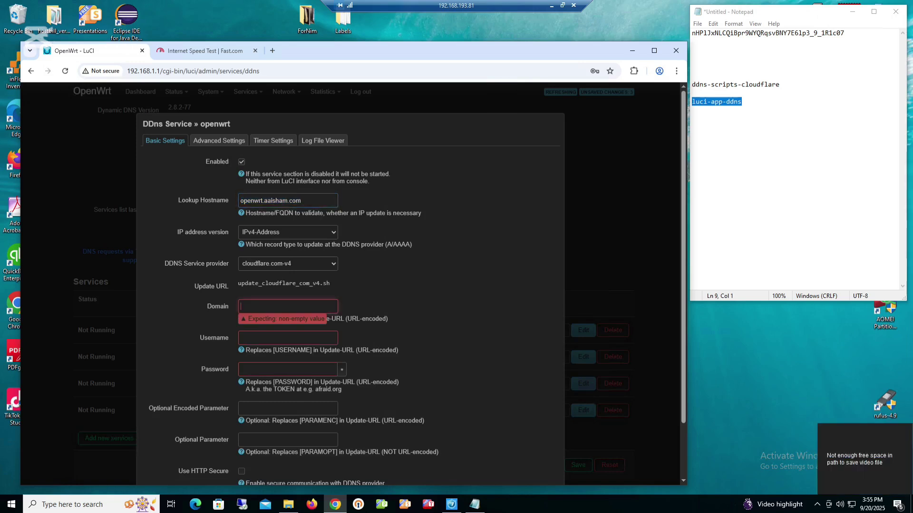
right_click(274, 306)
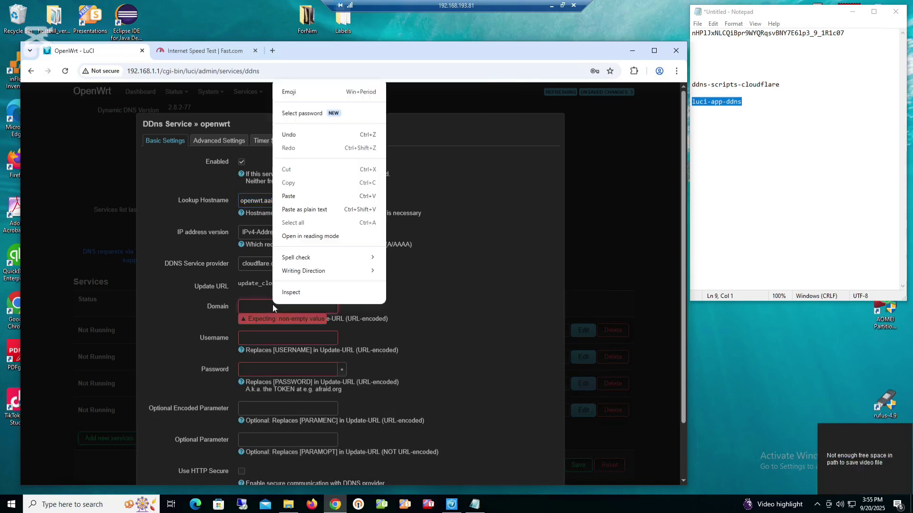
click(297, 195)
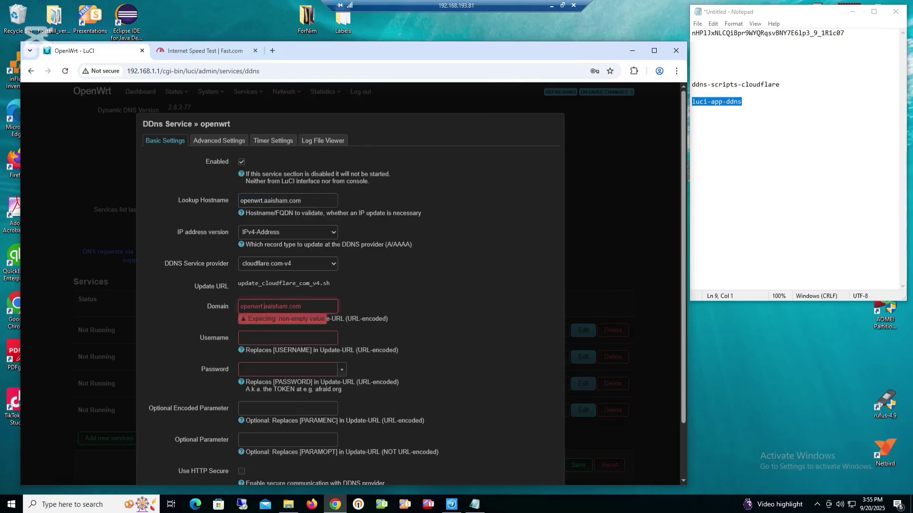
click(263, 307)
key(BackSpace)
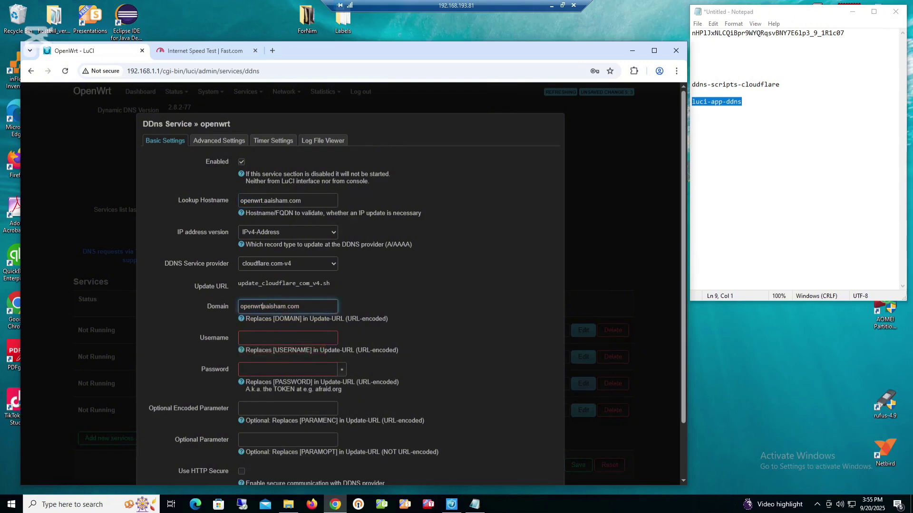
text(@)
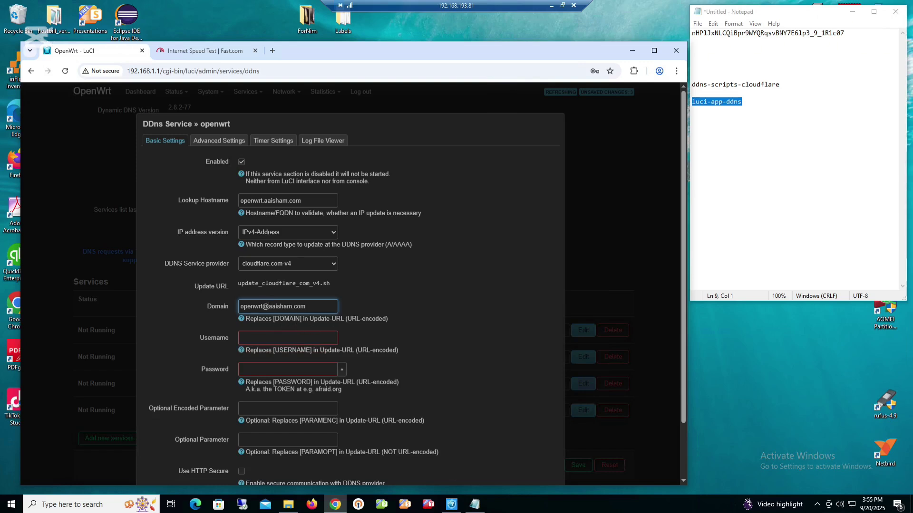
- Set the DDNS service's username to Bearer
click(308, 335)
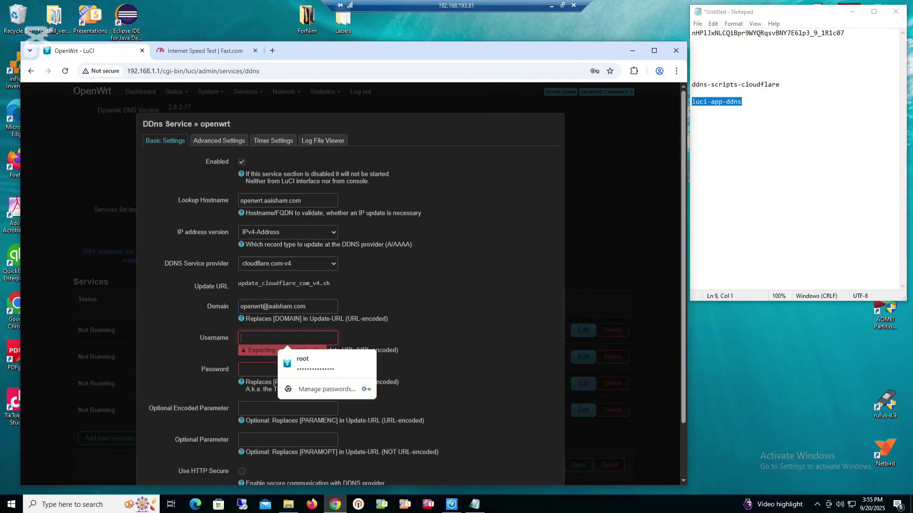
text(Bearer)
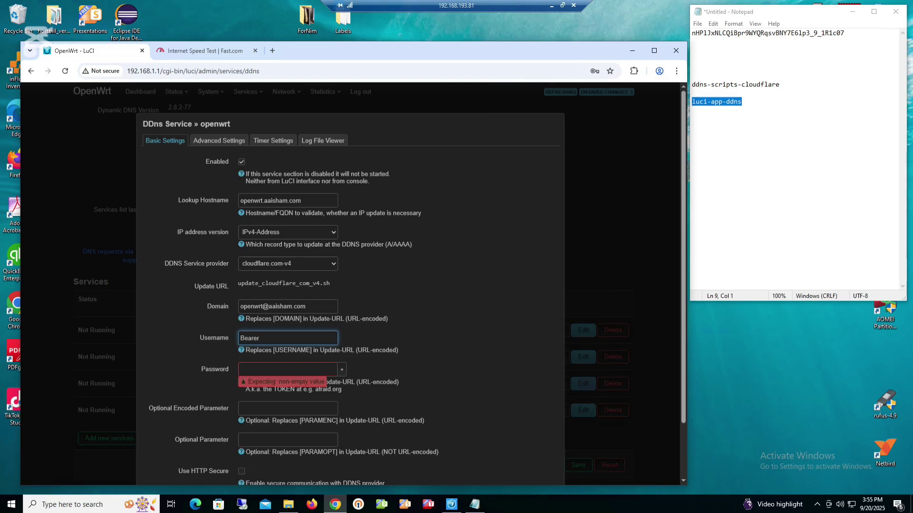
key(Tab)
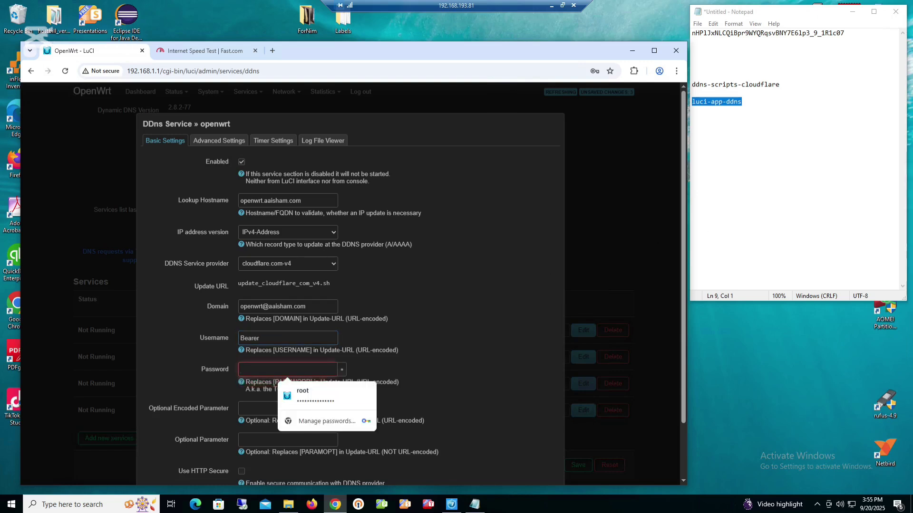
- Copy the API token from the Notepad note and paste it into the DDNS service's Password field
click(693, 58)
drag(693, 32, 844, 33)
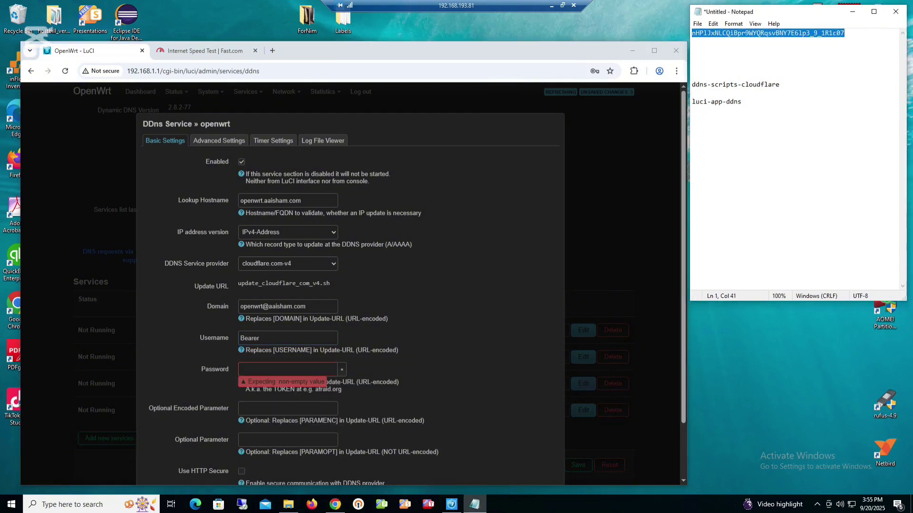
right_click(840, 34)
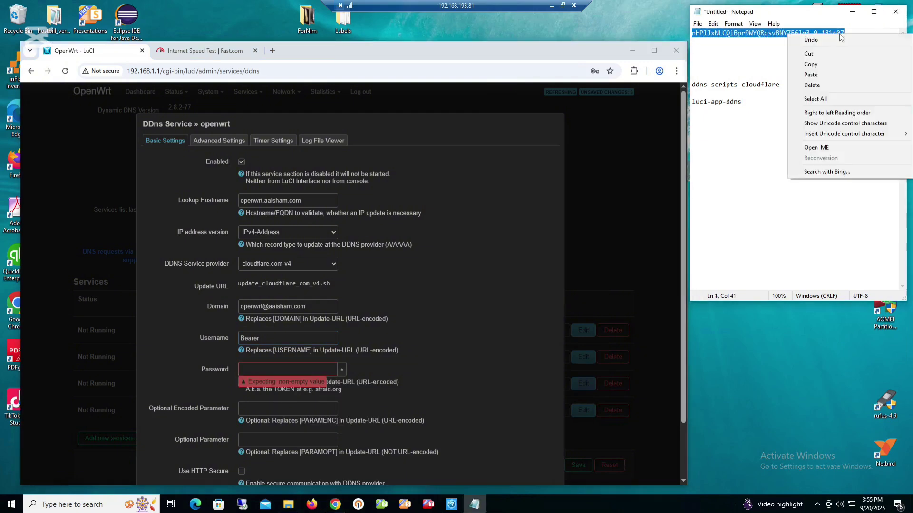
click(837, 62)
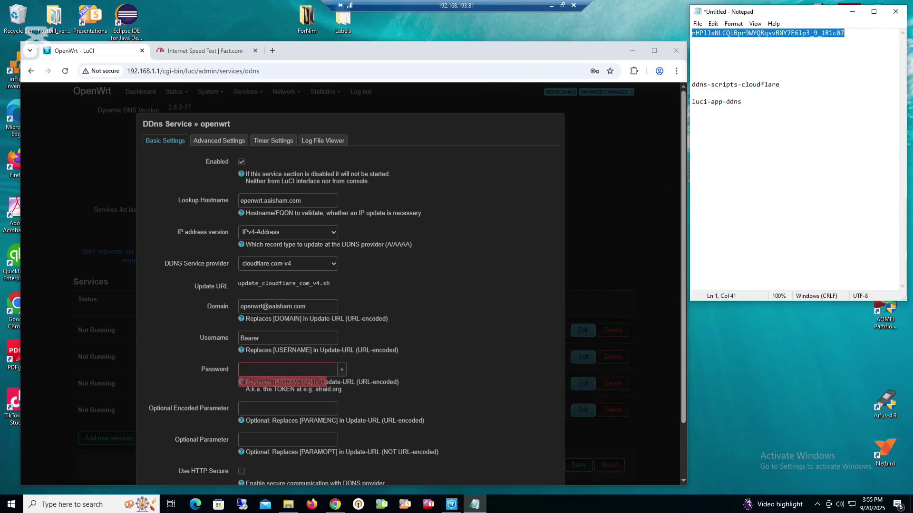
click(263, 370)
right_click(263, 370)
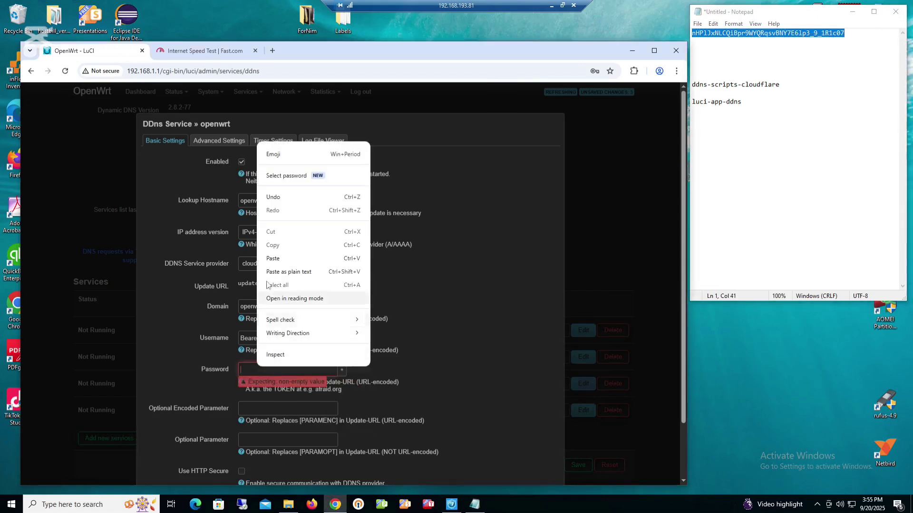
click(273, 258)
click(484, 282)
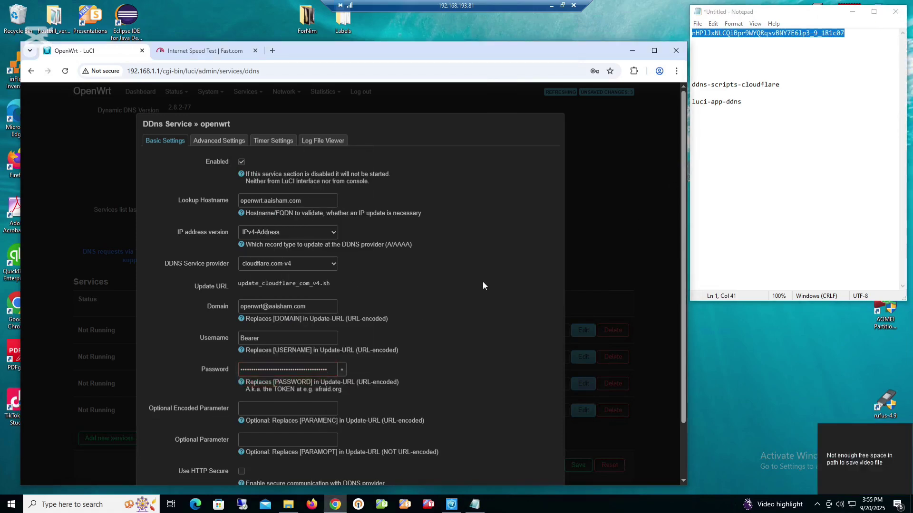
- Save the openwrt service's basic settings and dismiss the browser's offer to store the password
scroll(483, 282, down, 2)
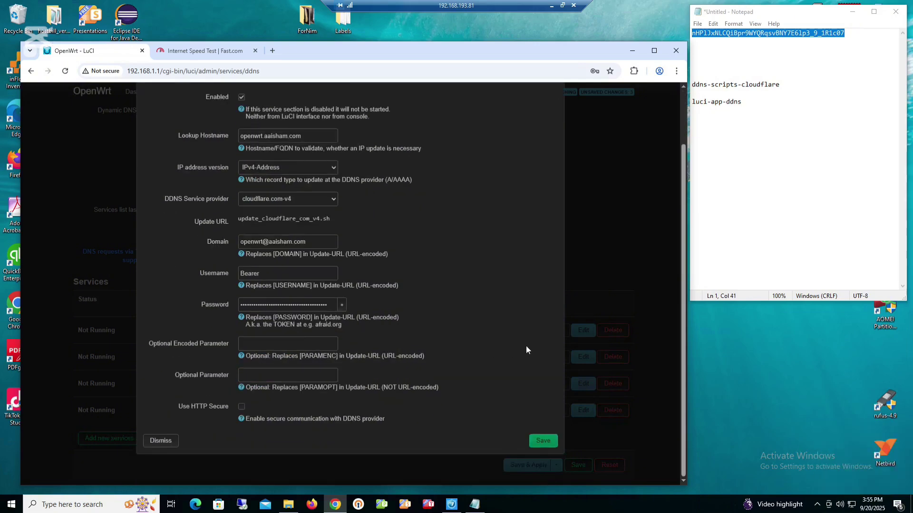
click(537, 439)
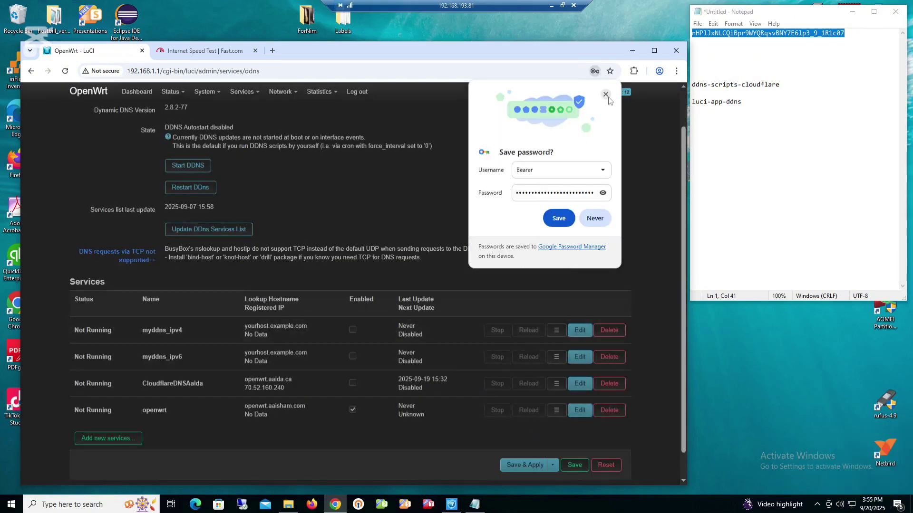
click(605, 94)
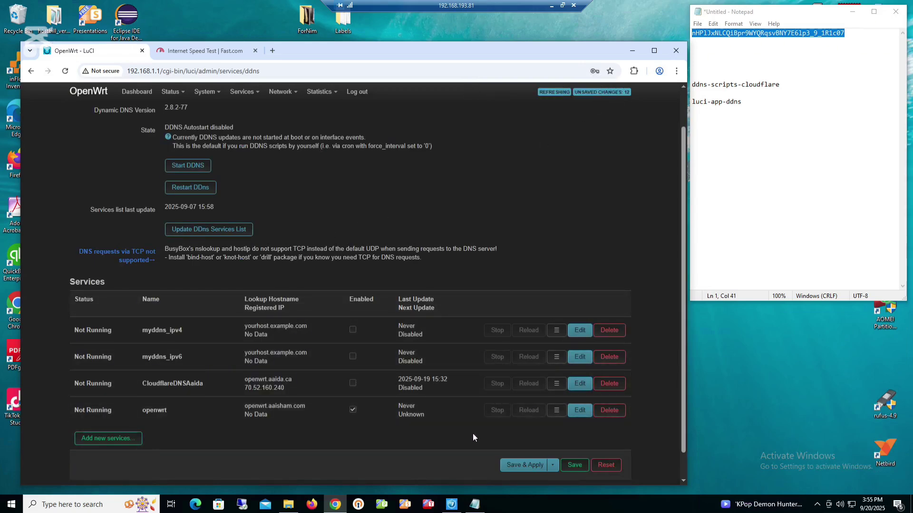
- Reopen the openwrt service for editing and review the IP address source options in its advanced settings
click(576, 408)
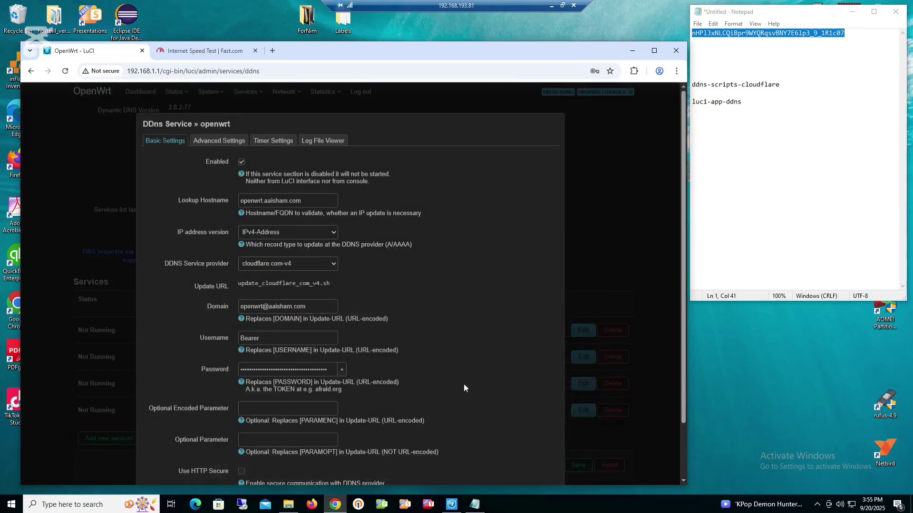
click(220, 143)
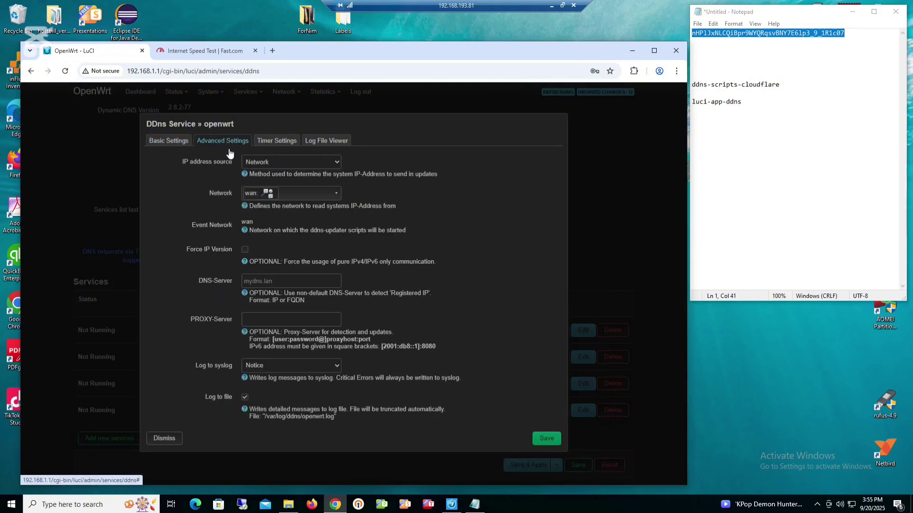
click(277, 163)
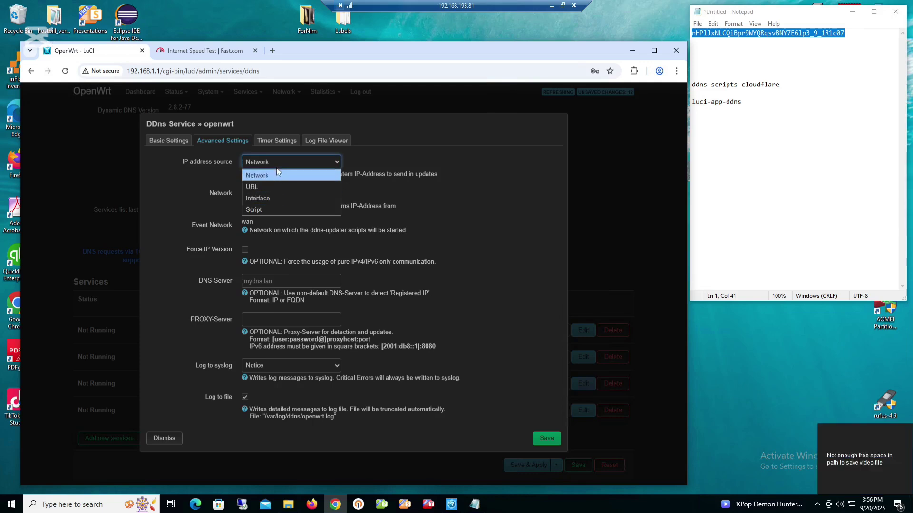
click(277, 163)
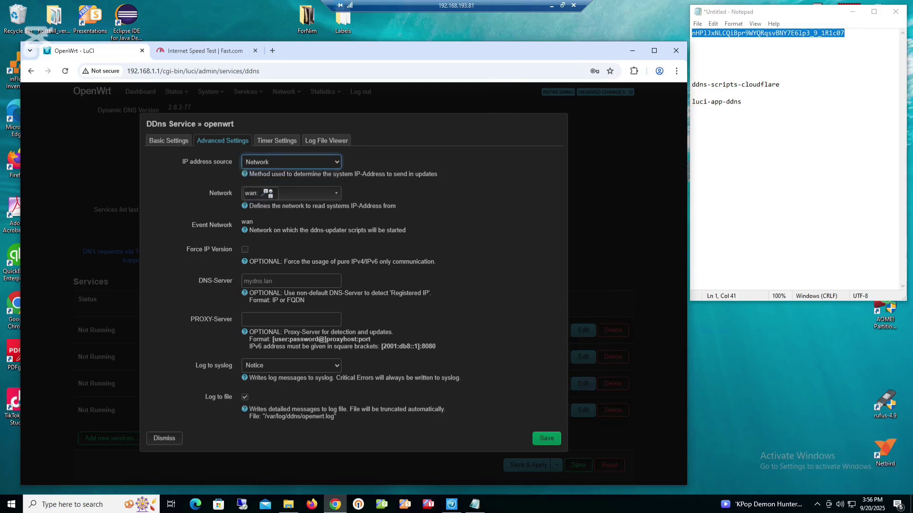
- Set the service's check interval to 300 in the timer settings, then save and apply the pending DDNS changes
click(274, 141)
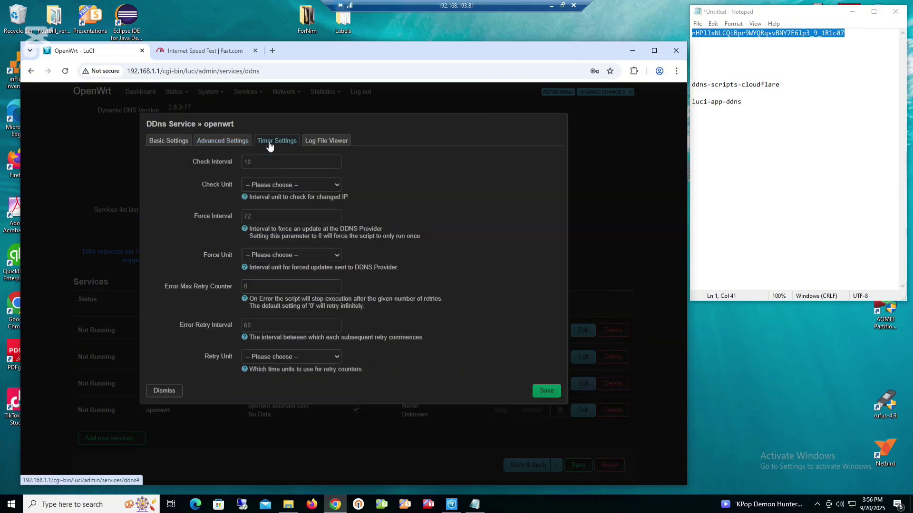
click(266, 162)
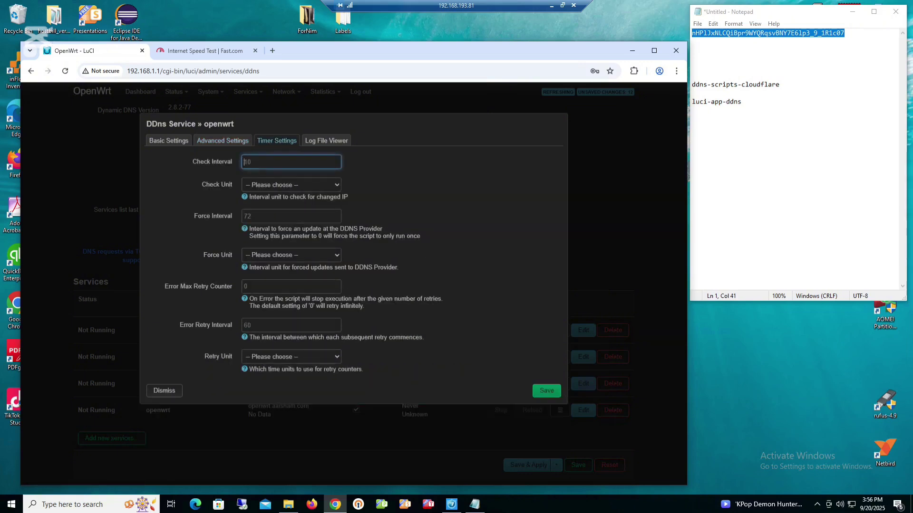
text(300)
click(541, 392)
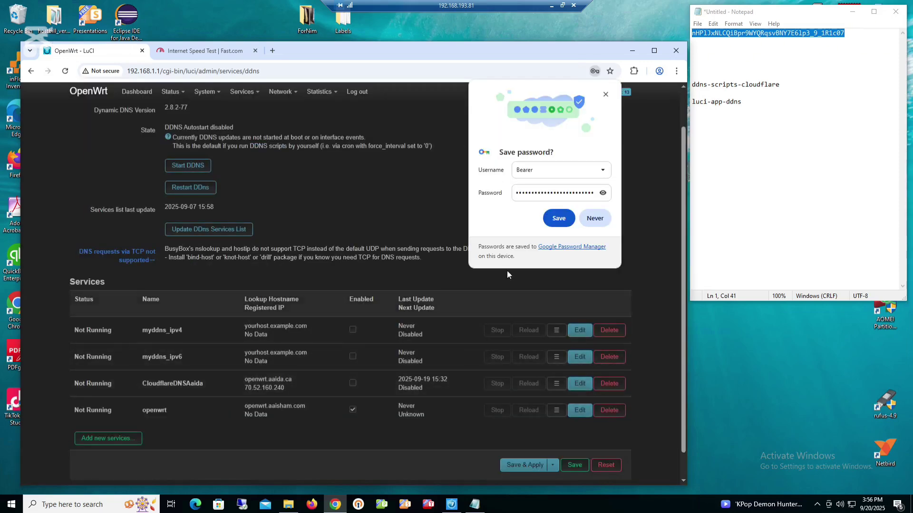
click(606, 95)
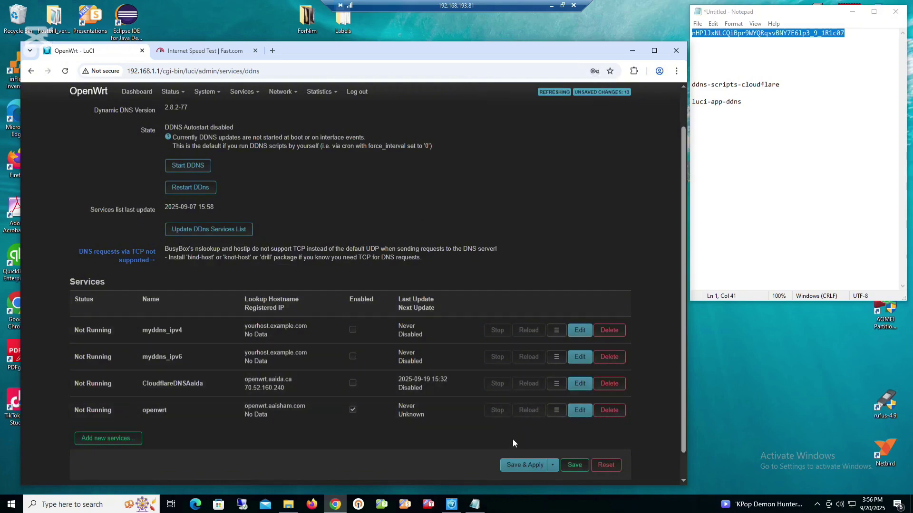
click(518, 466)
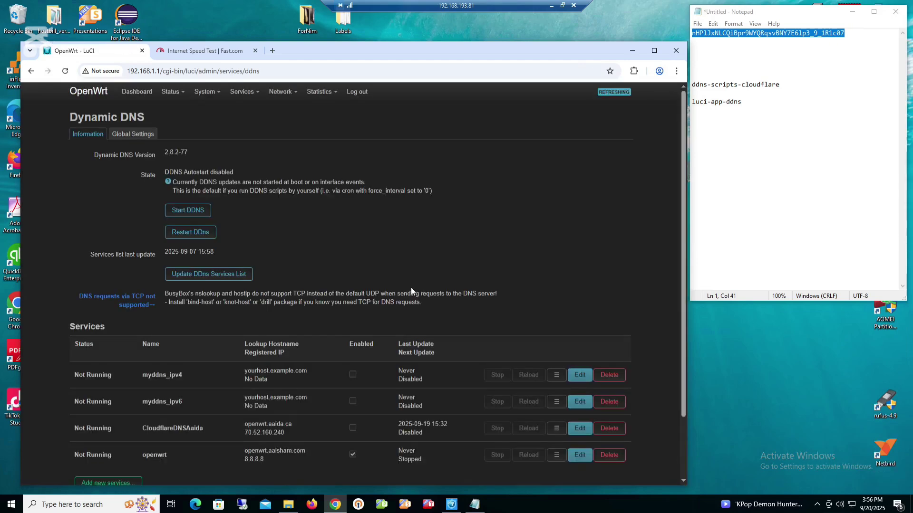
- Update the DDNS services list and restart the DDNS service
scroll(411, 287, down, 3)
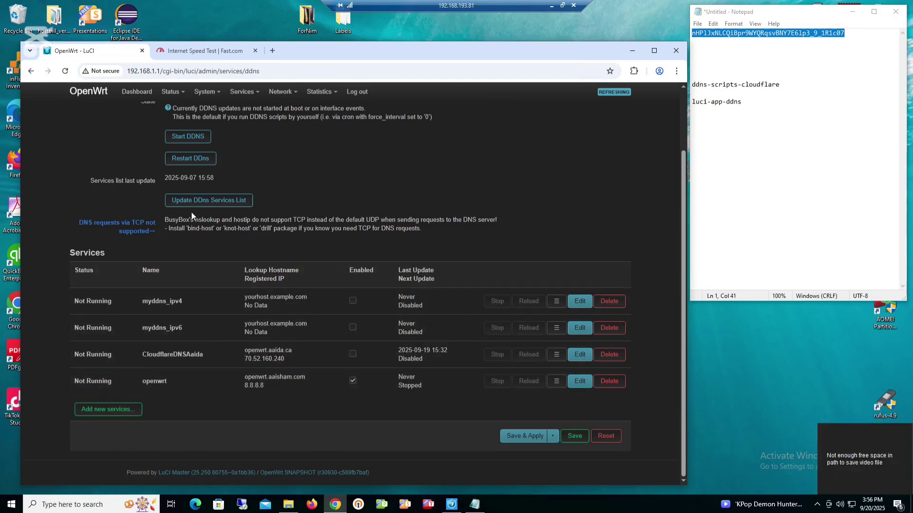
click(220, 206)
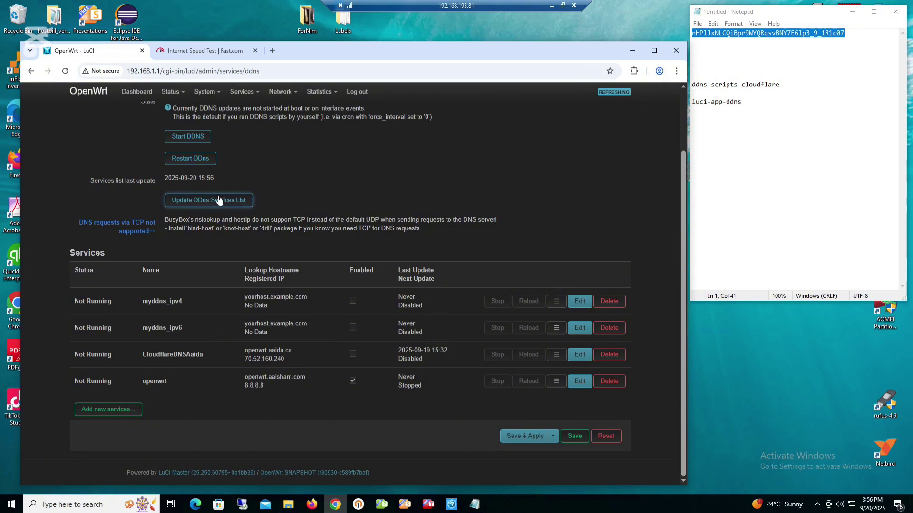
click(194, 160)
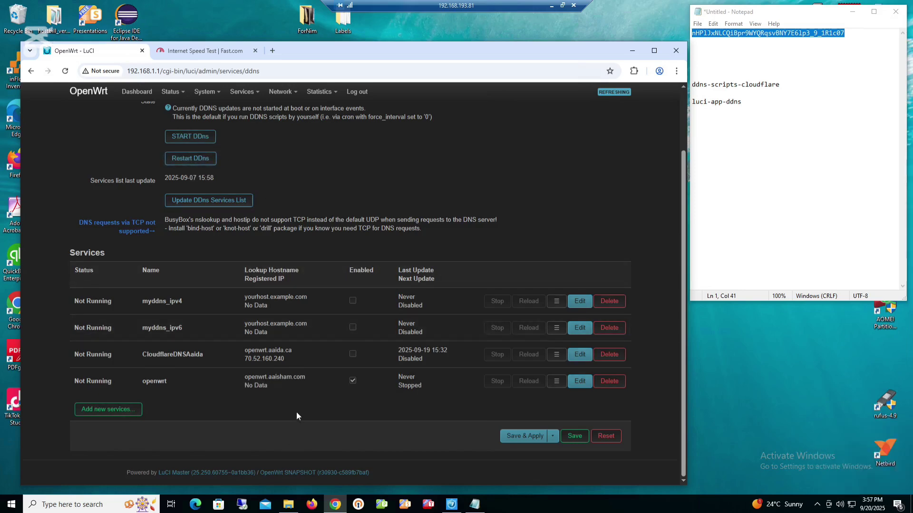
- Open the router's dashboard to check its current IPv4 internet address
click(141, 93)
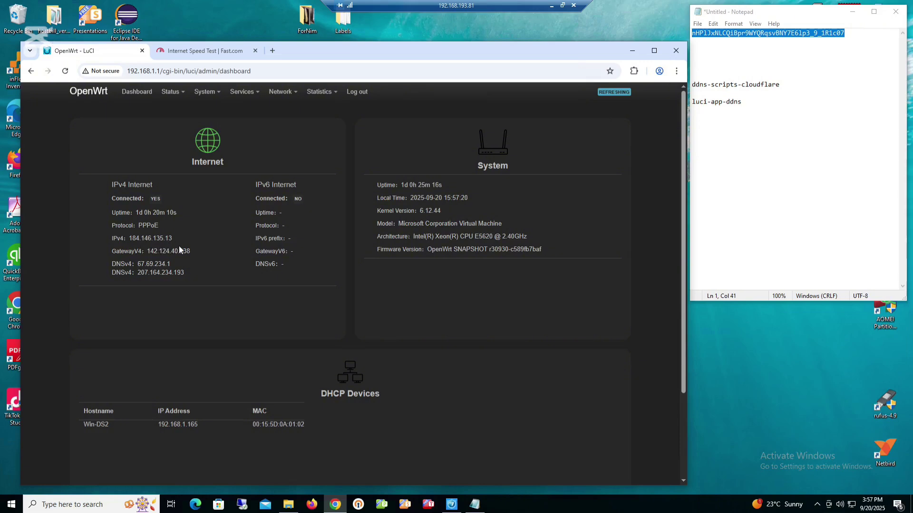
scroll(177, 245, down, 2)
scroll(191, 261, up, 2)
scroll(258, 238, down, 2)
scroll(212, 198, up, 2)
- Open the router's status overview and review its upstream IPv4 details and the Dynamic DNS entries
mouse_move(175, 95)
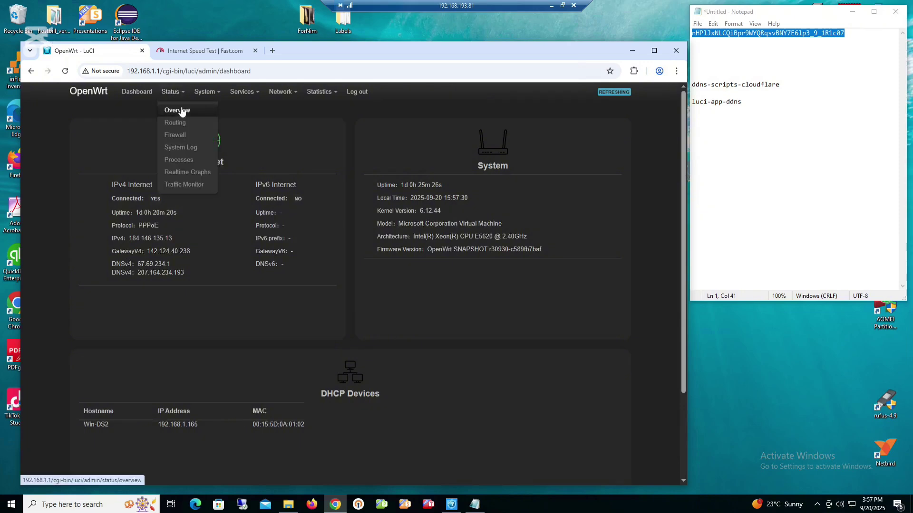
click(181, 112)
scroll(388, 308, down, 3)
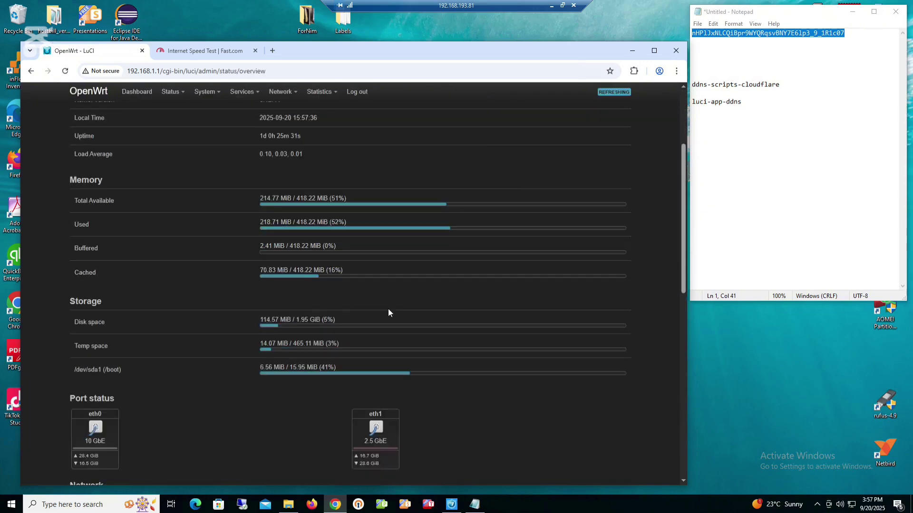
scroll(388, 313, down, 2)
scroll(387, 311, down, 2)
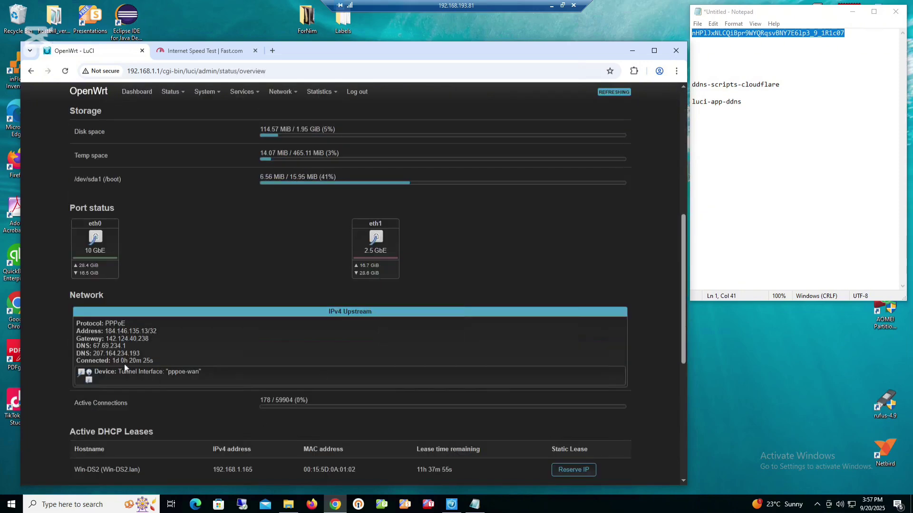
scroll(286, 353, down, 2)
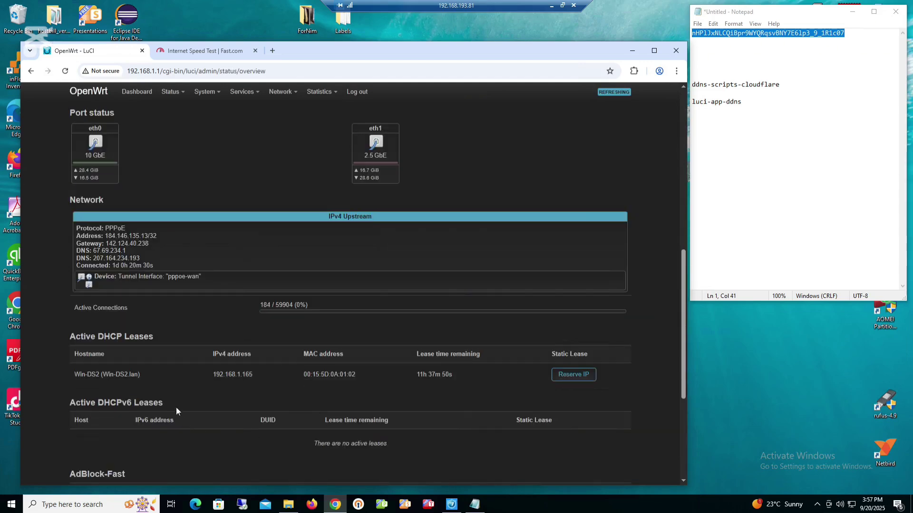
scroll(275, 409, down, 4)
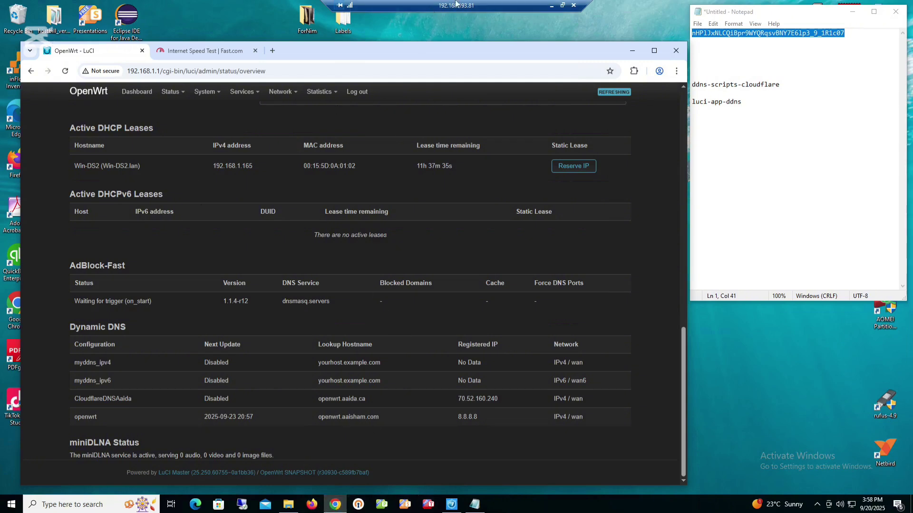
- Switch to the Cloudflare DNS records to check the openwrt record's address, and return to the router's status overview
click(550, 5)
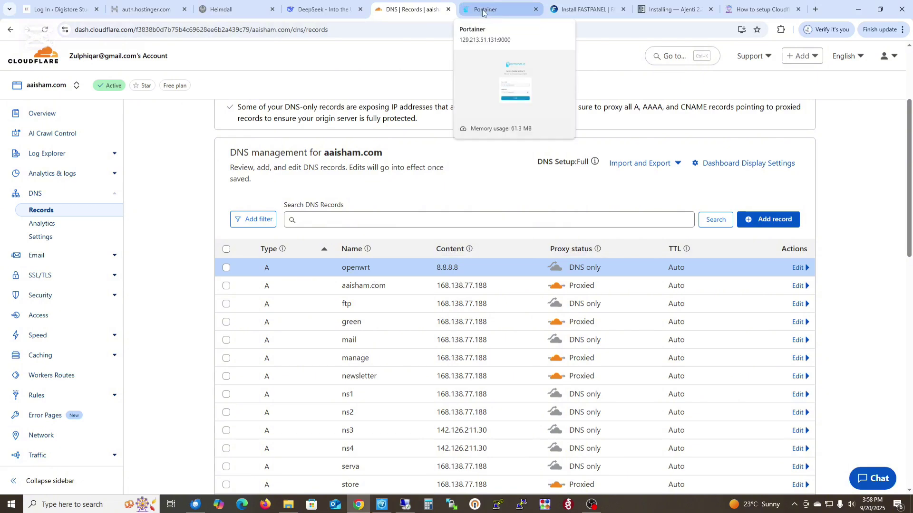
click(404, 504)
scroll(231, 182, up, 4)
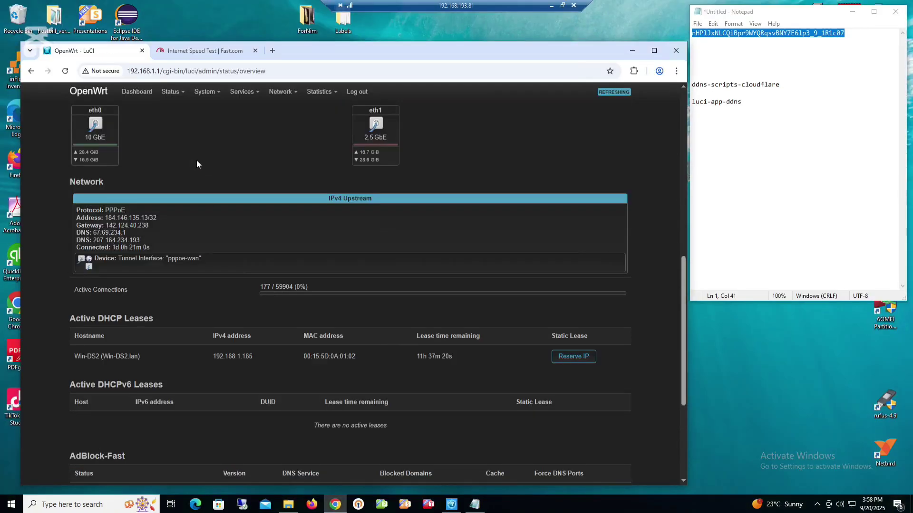
- Reboot the OpenWrt router
mouse_move(205, 95)
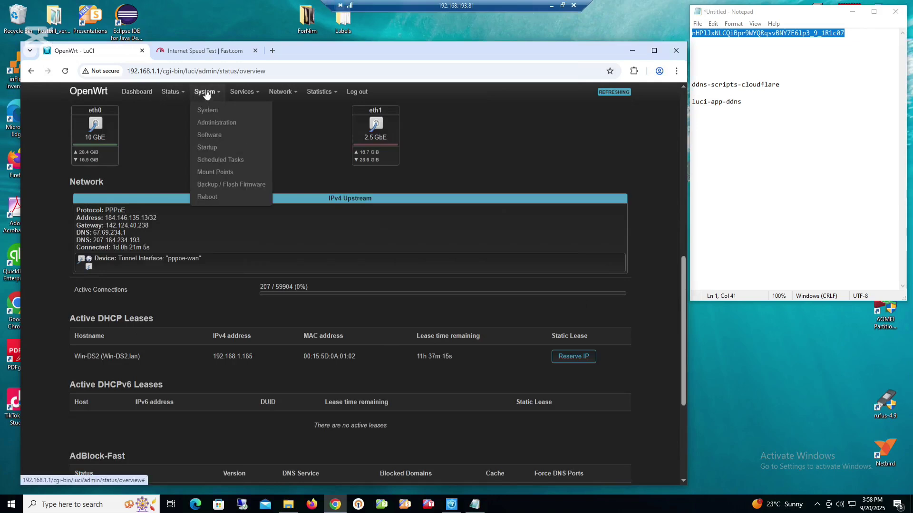
click(215, 200)
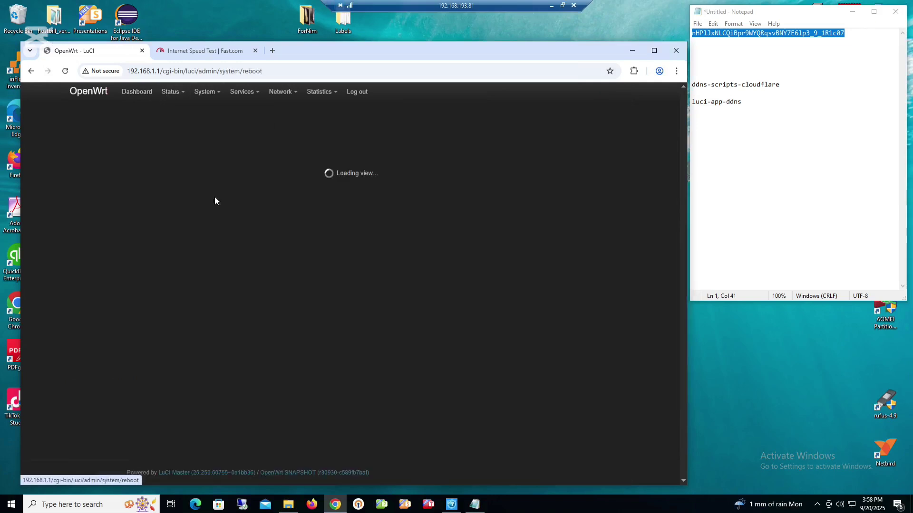
click(94, 162)
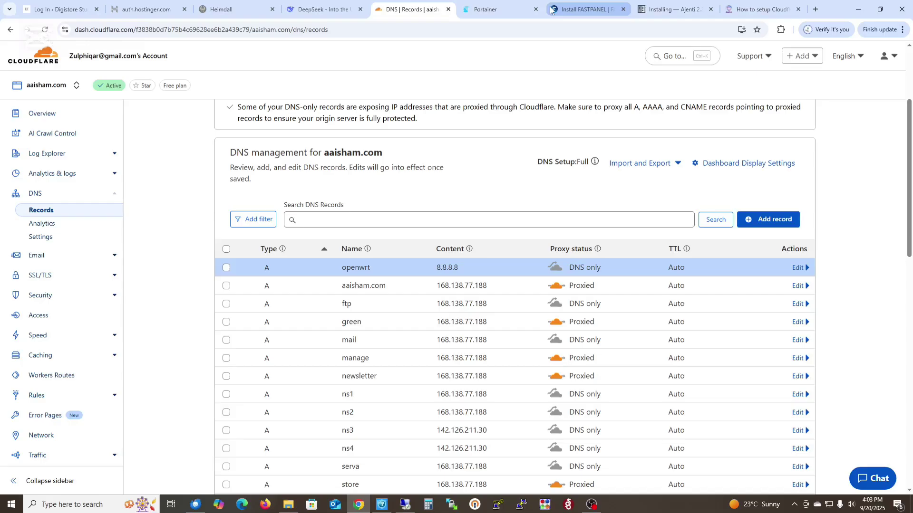
key(F12)
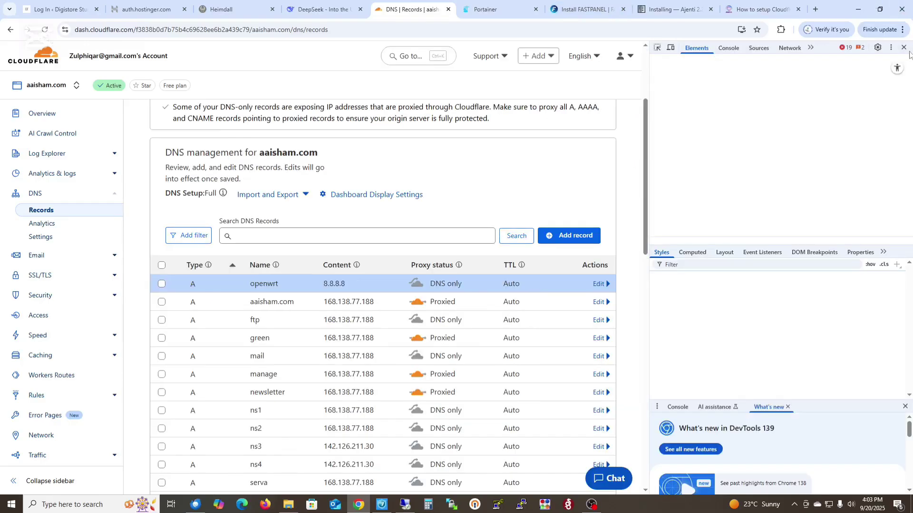
click(905, 50)
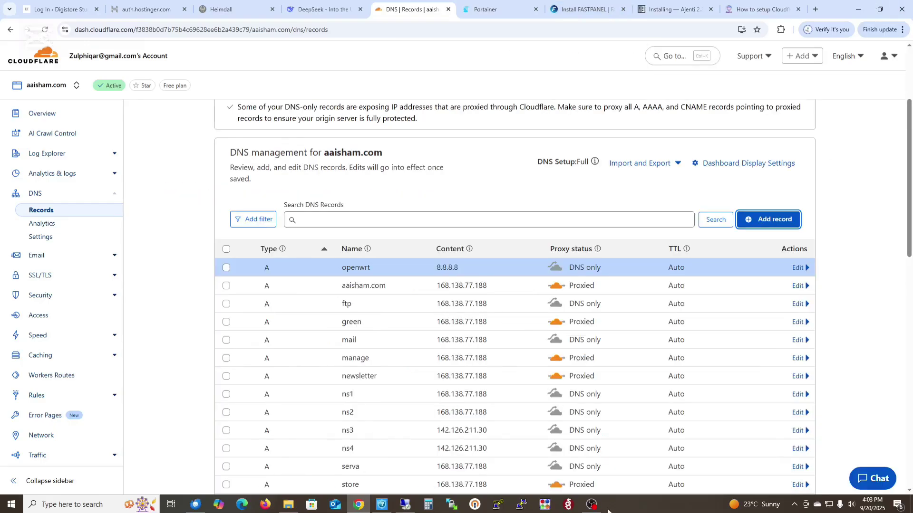
click(591, 506)
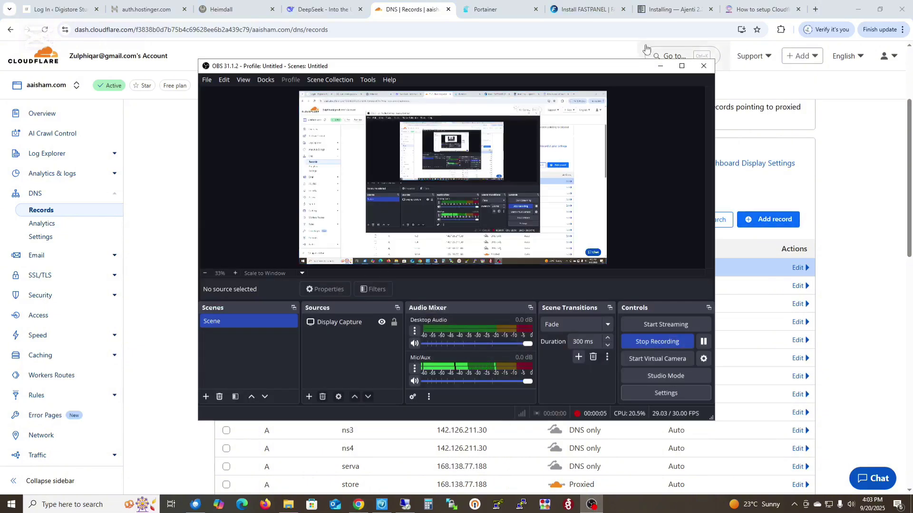
click(661, 67)
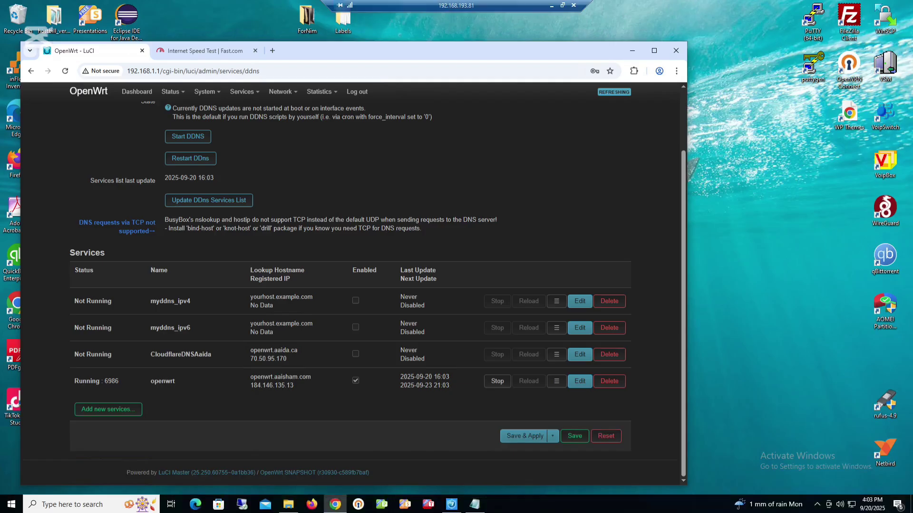
- Return to the router's remote session and restart the DDNS service
click(405, 505)
click(192, 160)
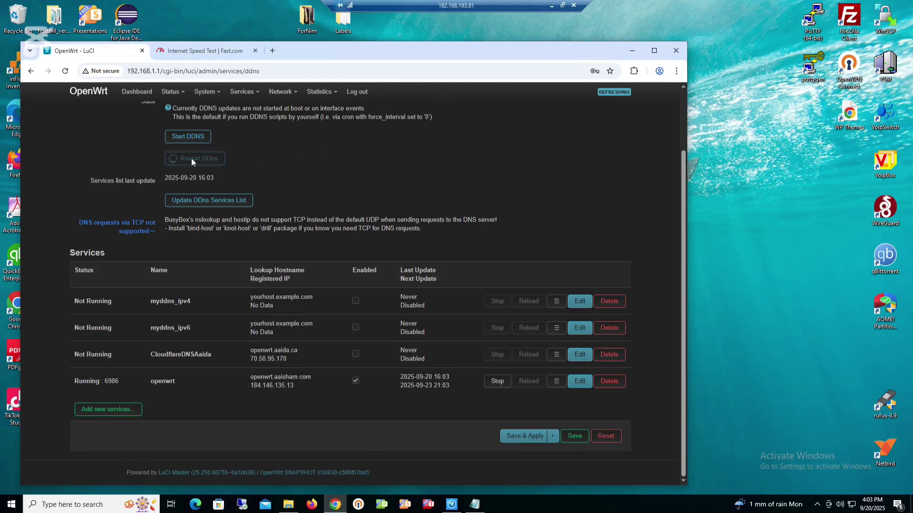
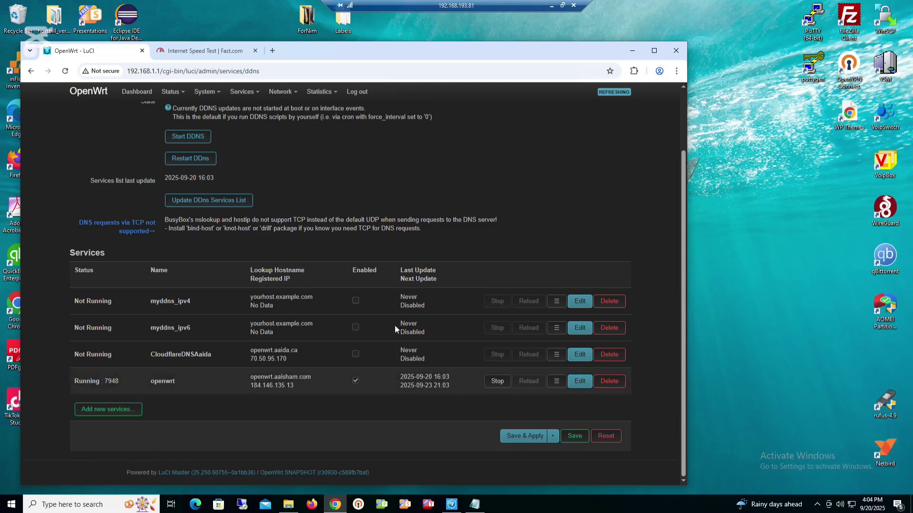
- Switch to Cloudflare's DNS records for aaisham.com and check the address of the openwrt A record
click(550, 7)
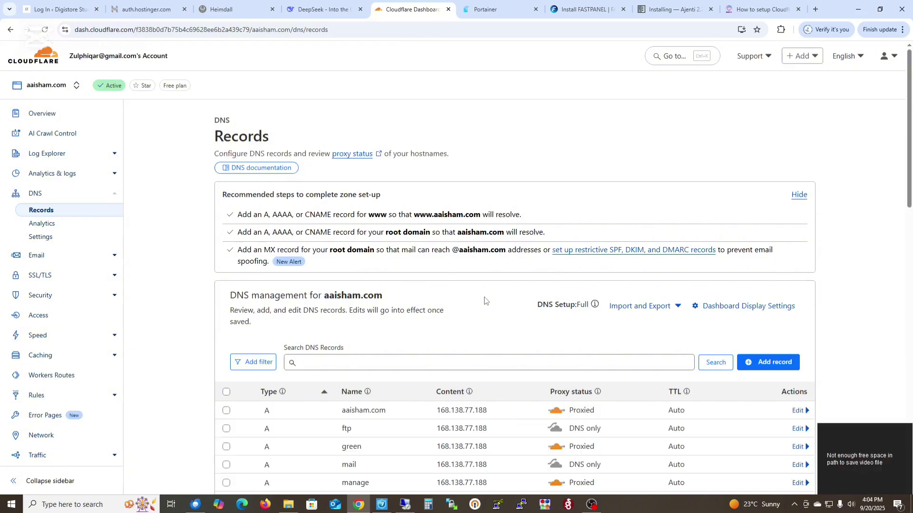
scroll(485, 300, down, 2)
scroll(439, 353, down, 3)
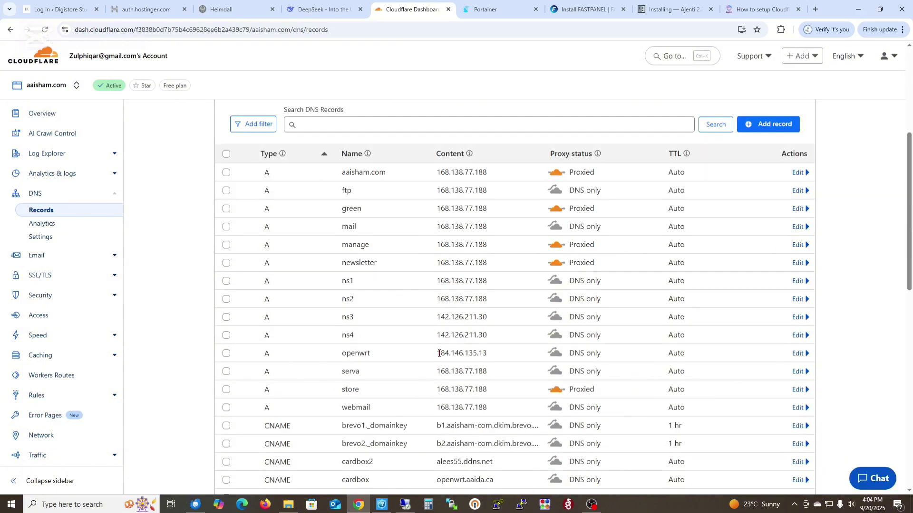